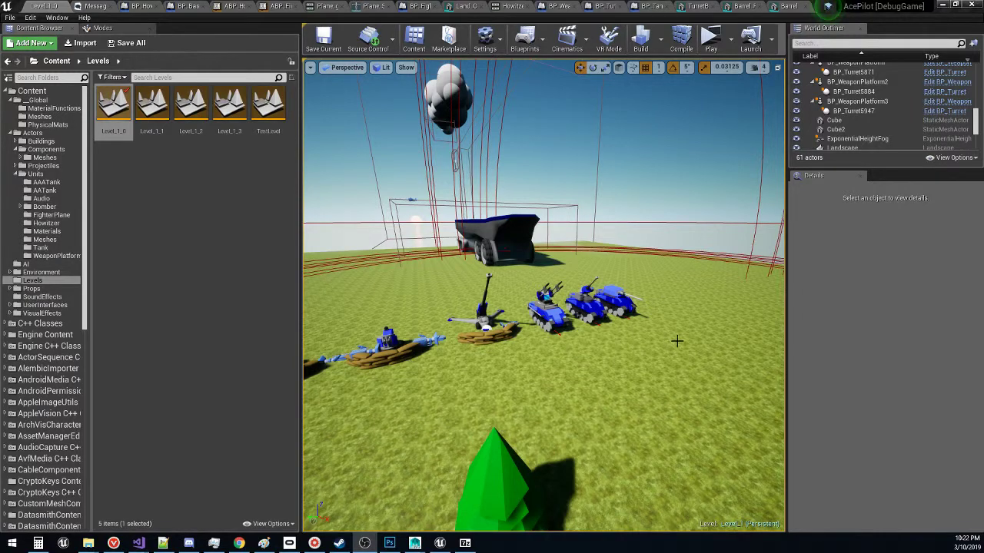
Select the BP_Tank1 actor with the AntiTank turret in the level and view it up close
right_click_drag(677, 341, 634, 320)
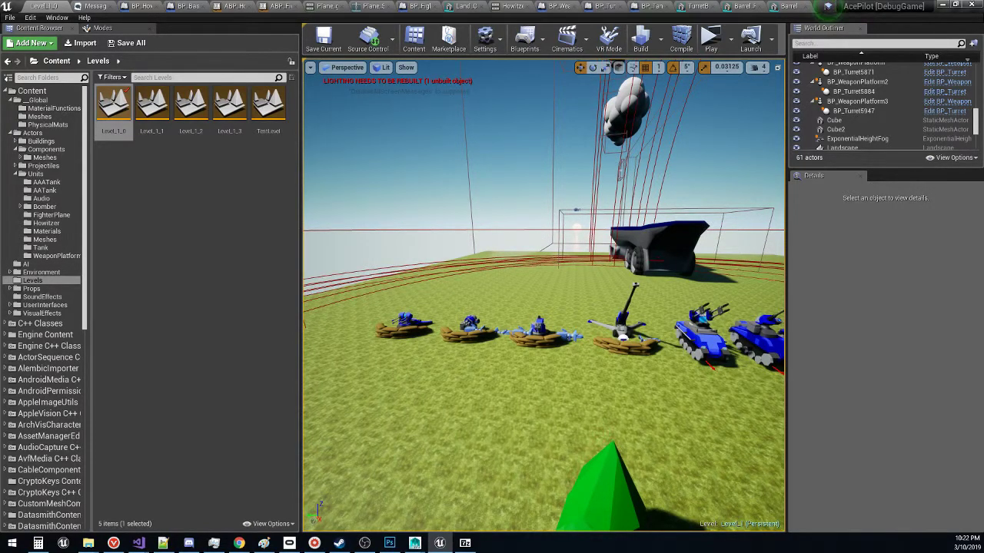
right_click_drag(634, 321, 761, 291)
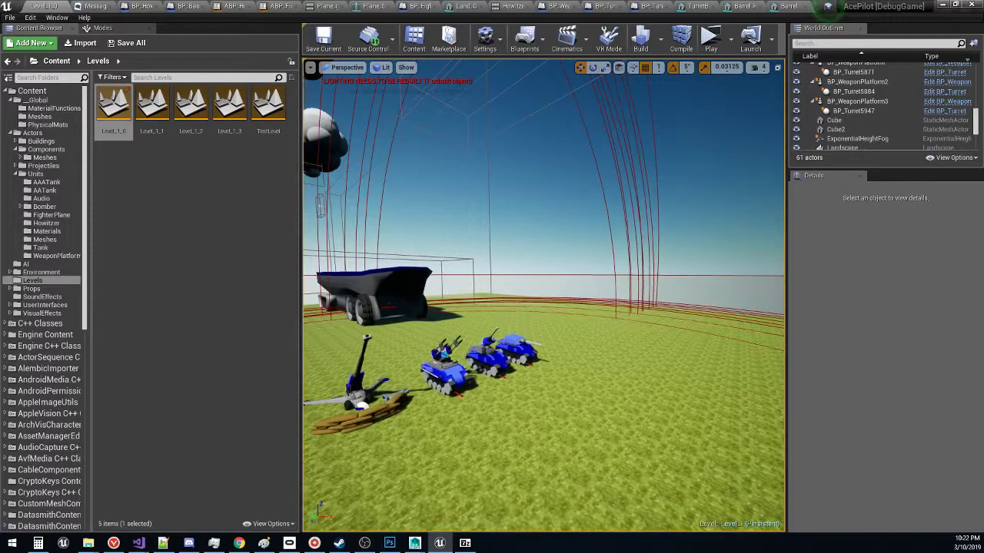
right_click_drag(691, 321, 686, 343)
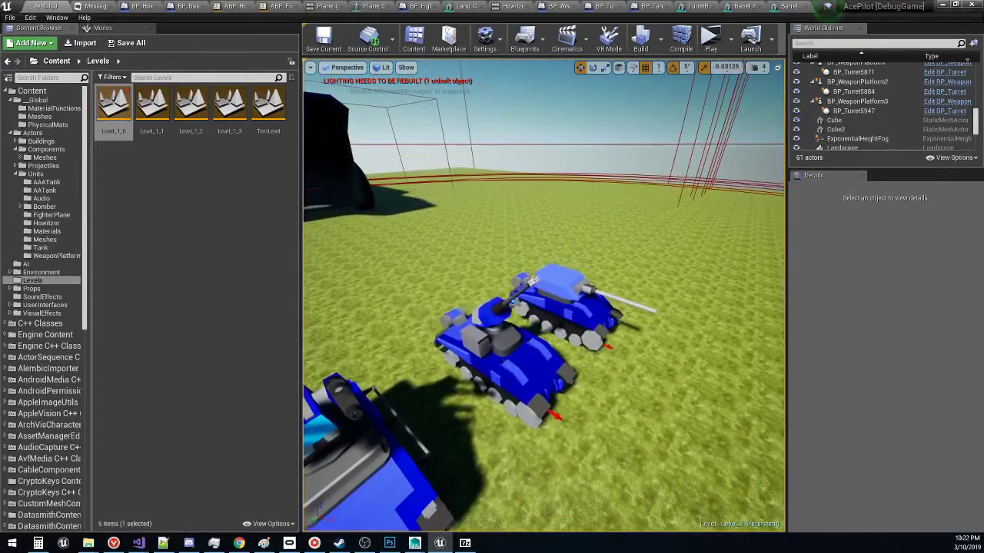
left_click(578, 294)
mouse_move(704, 285)
right_mouse_down()
mouse_move(645, 290)
mouse_move(707, 288)
right_mouse_up()
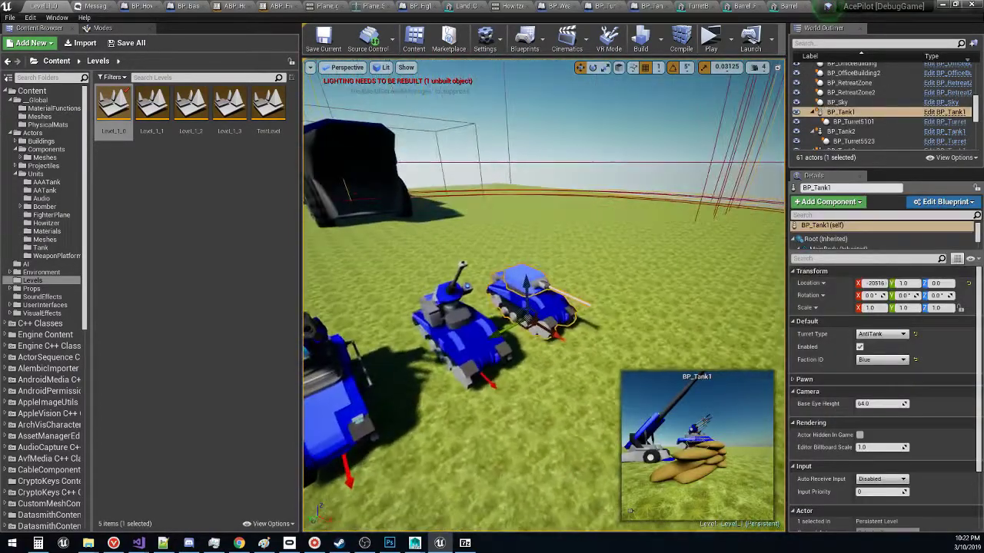
mouse_move(569, 296)
right_mouse_down()
mouse_move(450, 295)
mouse_move(458, 273)
mouse_move(598, 297)
mouse_move(469, 297)
mouse_move(561, 297)
right_mouse_up()
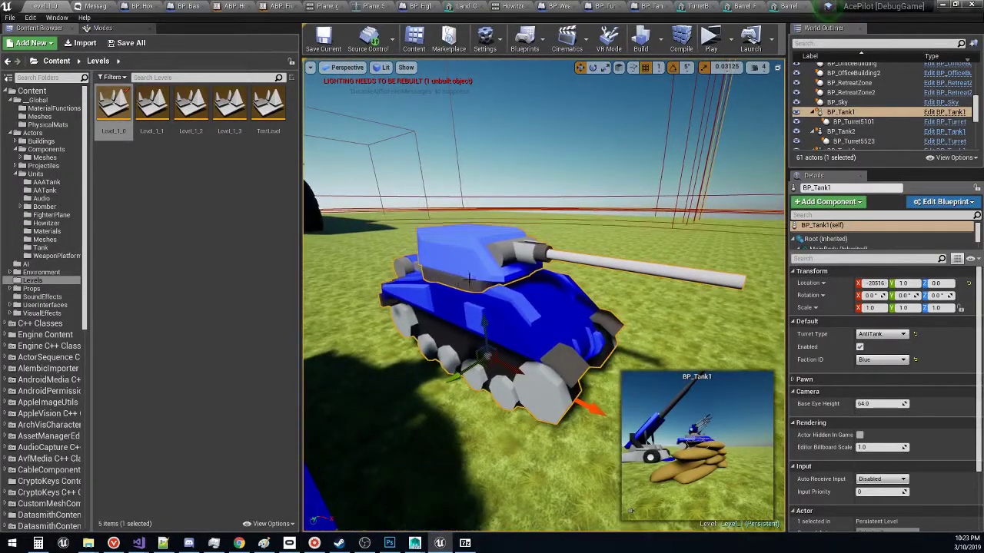
Select the middle tank, BP_Tank2, with the AntiAircraftArtillery turret and examine it from several angles
key("d")
right_click_drag(680, 184, 246, 262)
key("s")
right_click_drag(491, 257, 592, 250)
key("a")
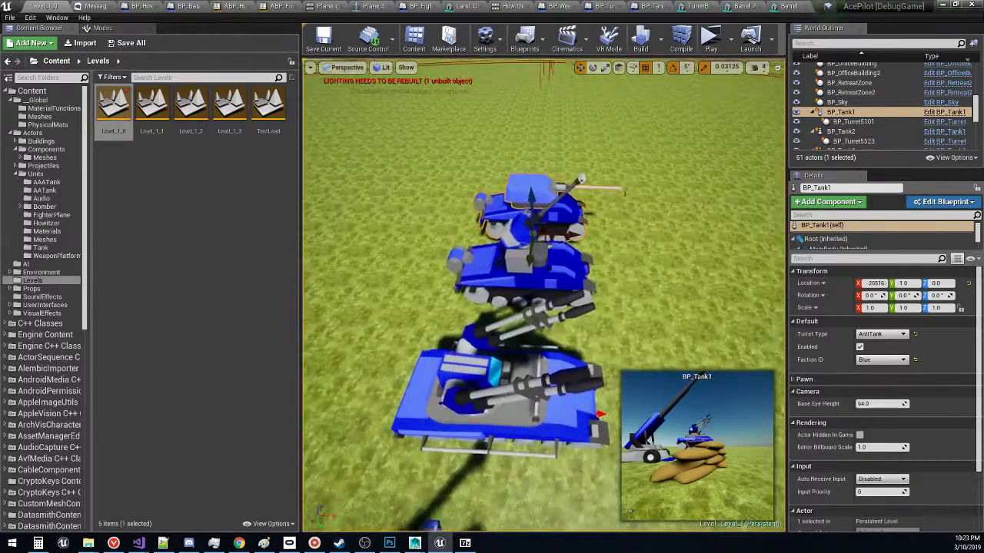
left_click(528, 253)
right_click_drag(528, 253, 431, 246)
key("d")
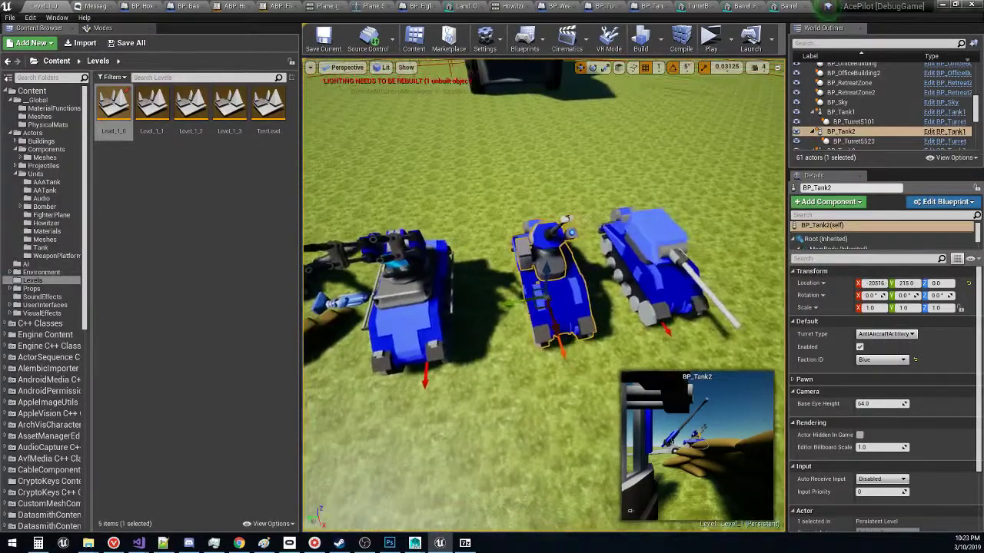
right_click_drag(492, 292, 445, 267)
right_click_drag(492, 292, 511, 242)
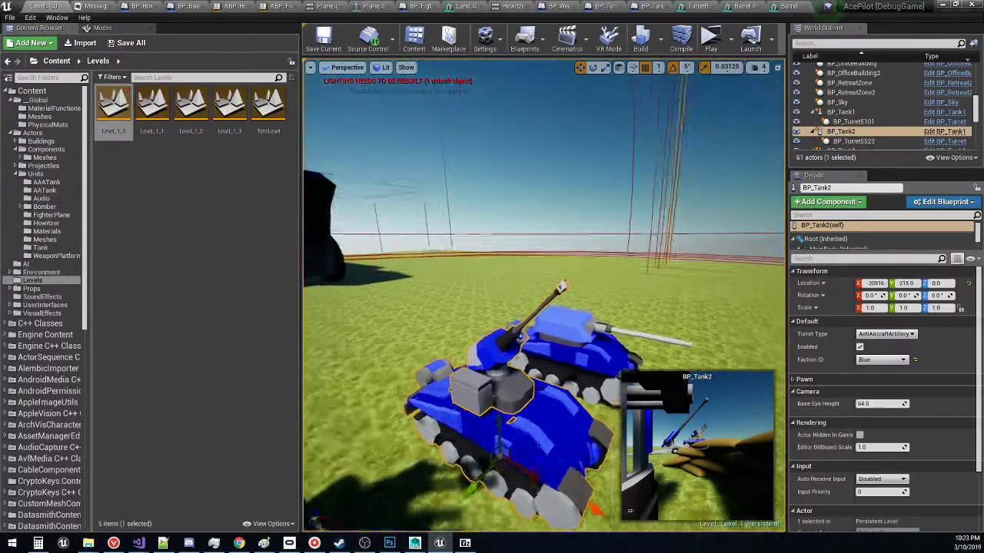
Select BP_Tank3, the tank nearest the howitzer, and inspect its AntiAircraftGun turret type
mouse_move(615, 246)
right_mouse_down()
mouse_move(592, 249)
mouse_move(615, 238)
right_mouse_up()
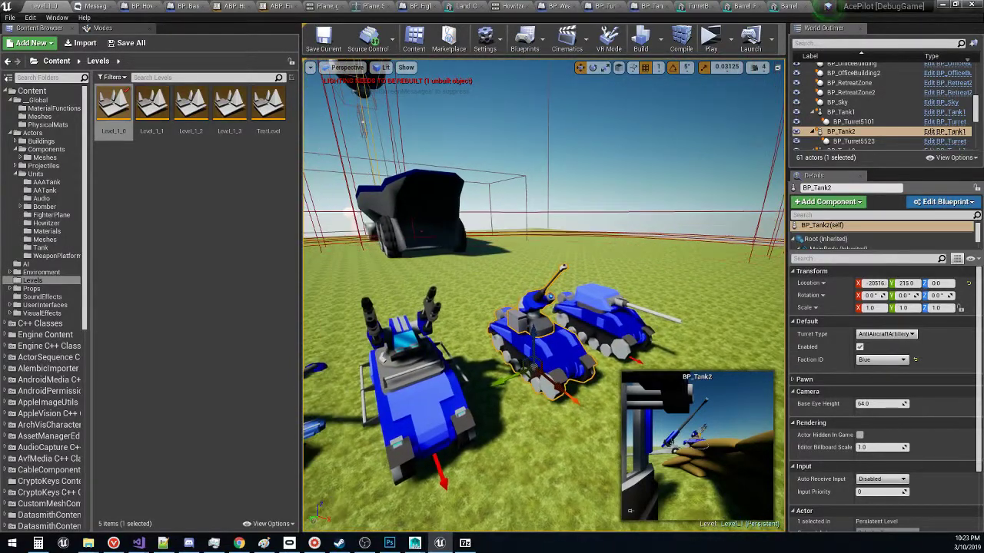
mouse_move(538, 292)
right_mouse_down()
mouse_move(552, 255)
mouse_move(535, 277)
mouse_move(551, 288)
mouse_move(531, 287)
mouse_move(542, 292)
right_mouse_up()
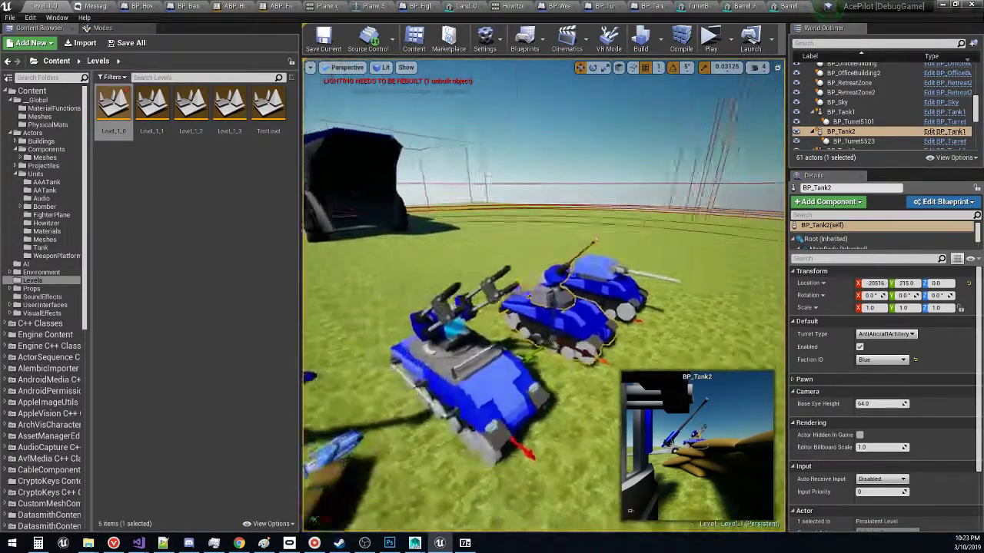
right_click_drag(496, 382, 446, 390)
left_click(492, 393)
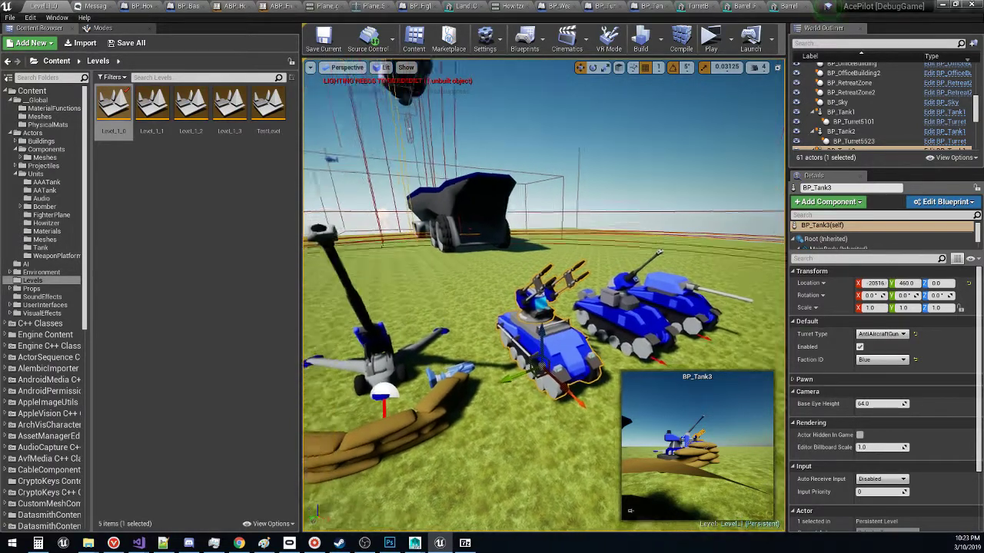
Select the BP_Howitzer actor behind the sandbags and review its Targeting properties
right_click_drag(438, 389, 479, 345)
left_click(471, 352)
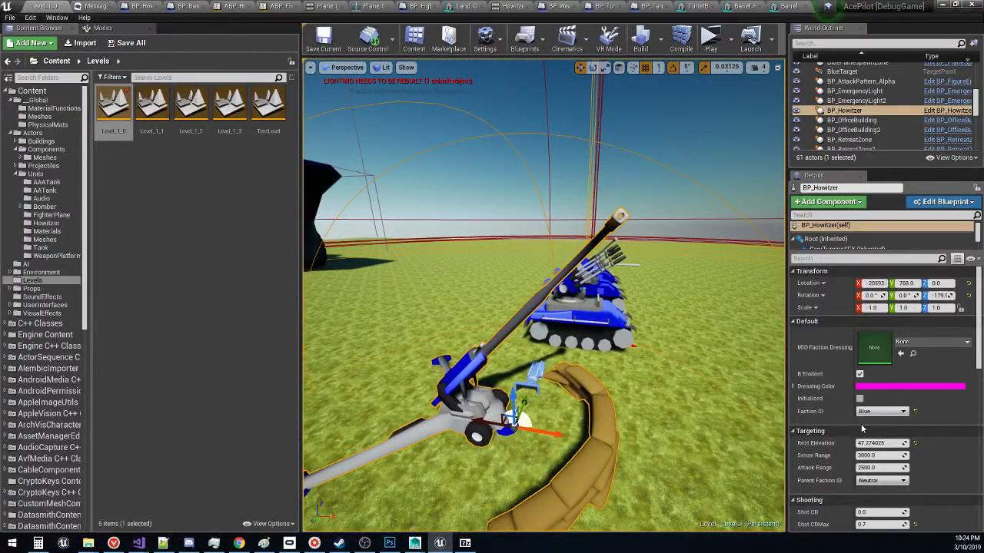
right_click_drag(492, 323, 475, 344)
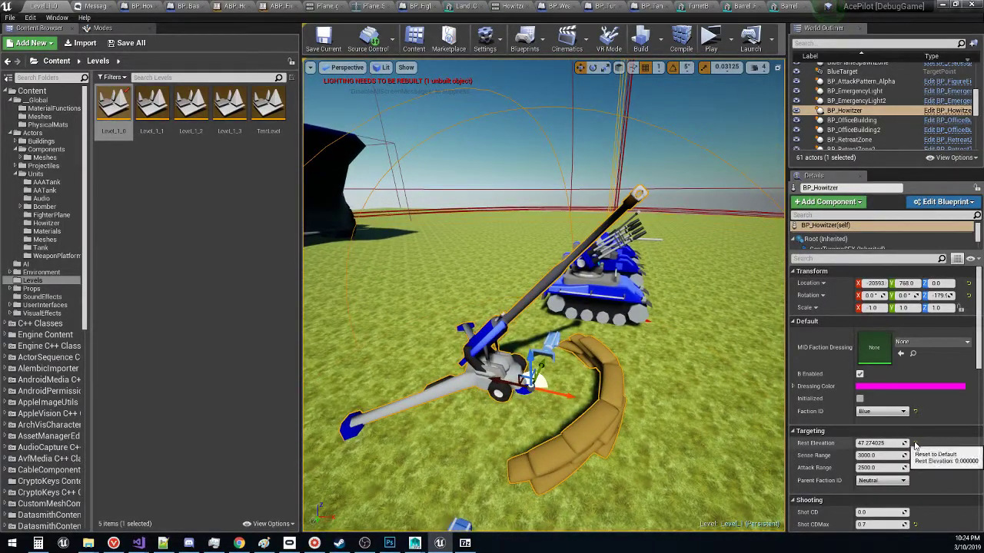
key("d")
Select the three blue tanks one after another to compare their turret types
right_click_drag(721, 358, 603, 348)
right_click_drag(517, 361, 555, 359)
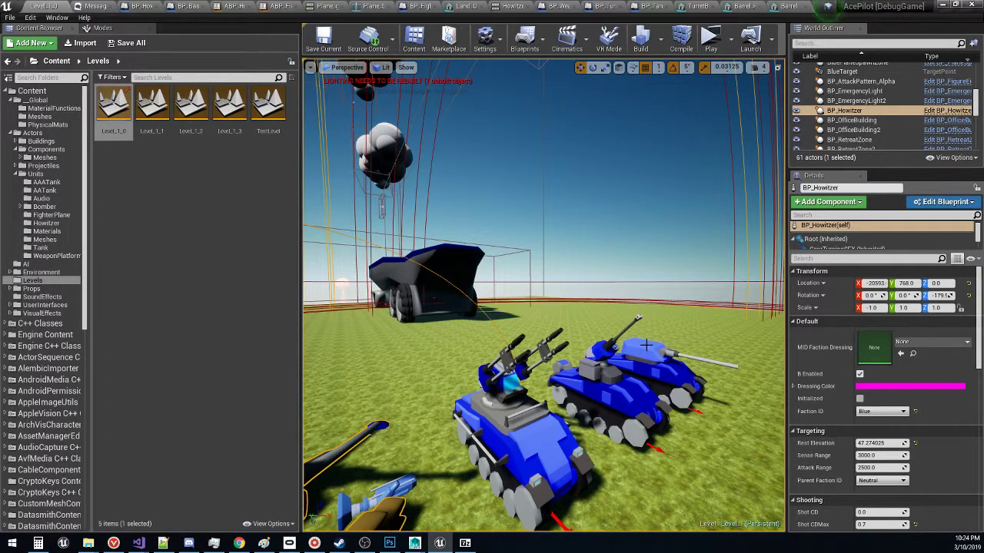
left_click(667, 372)
left_click(612, 396)
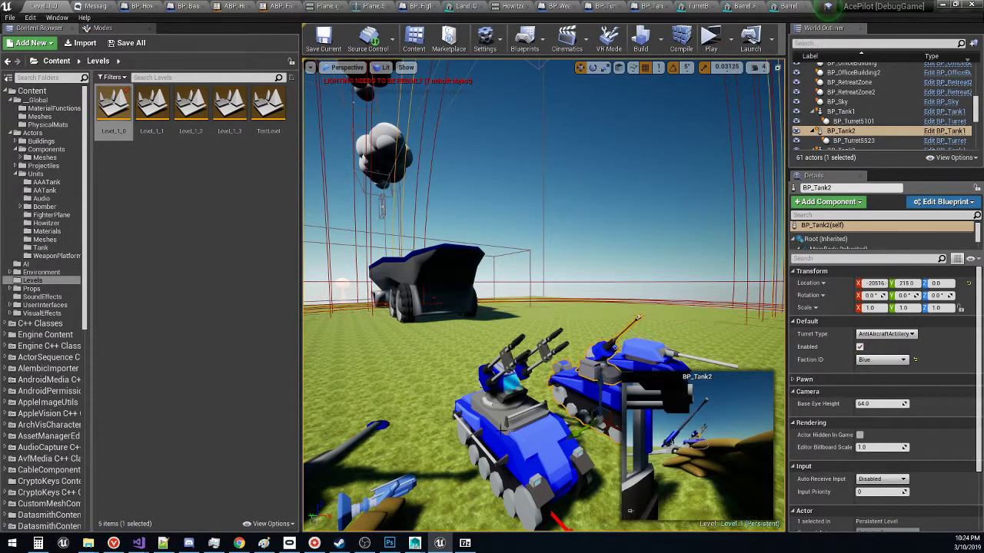
left_click(530, 435)
right_click_drag(609, 293, 601, 323)
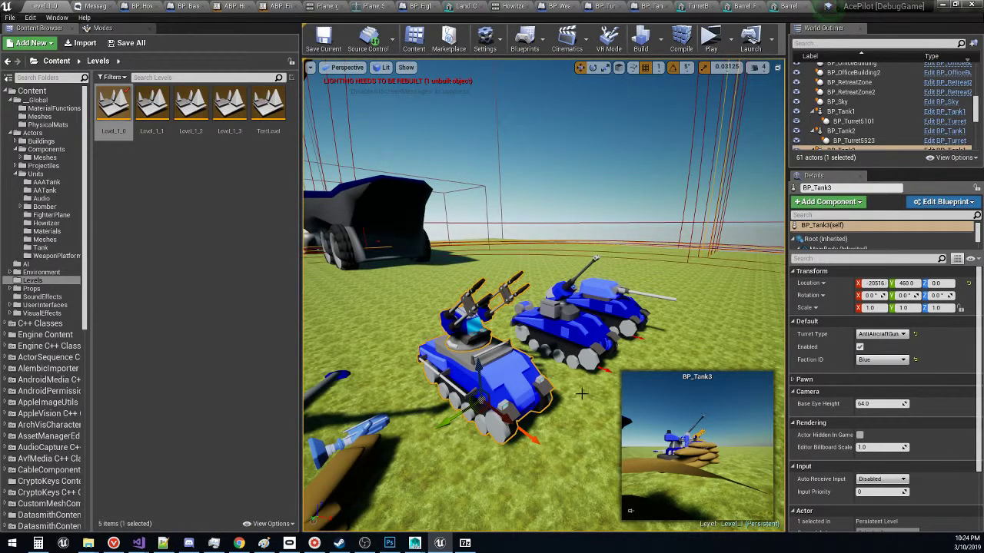
Examine the howitzer beside the sandbags and the neighbouring anti-aircraft gun tank by selecting each
right_click_drag(543, 295, 480, 392)
key("a")
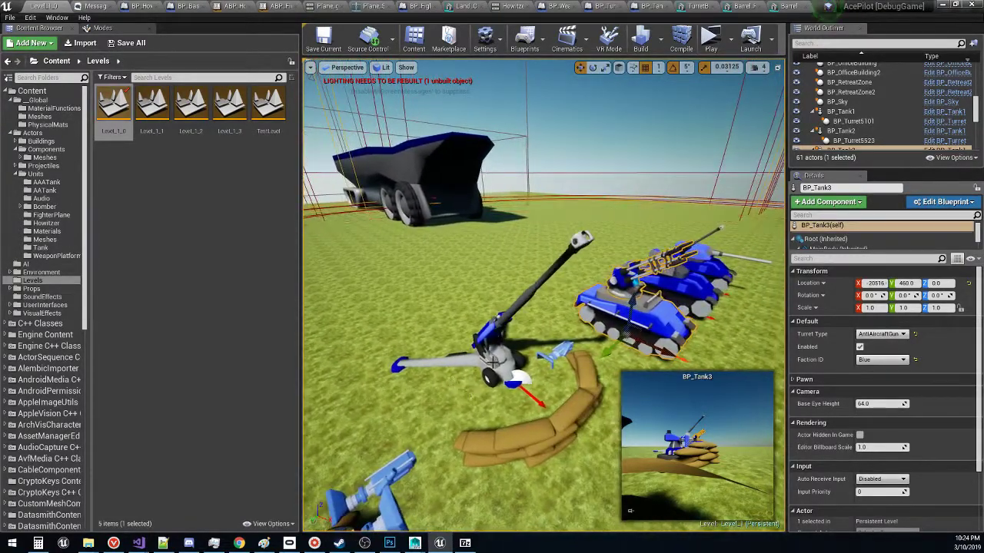
left_click(520, 377)
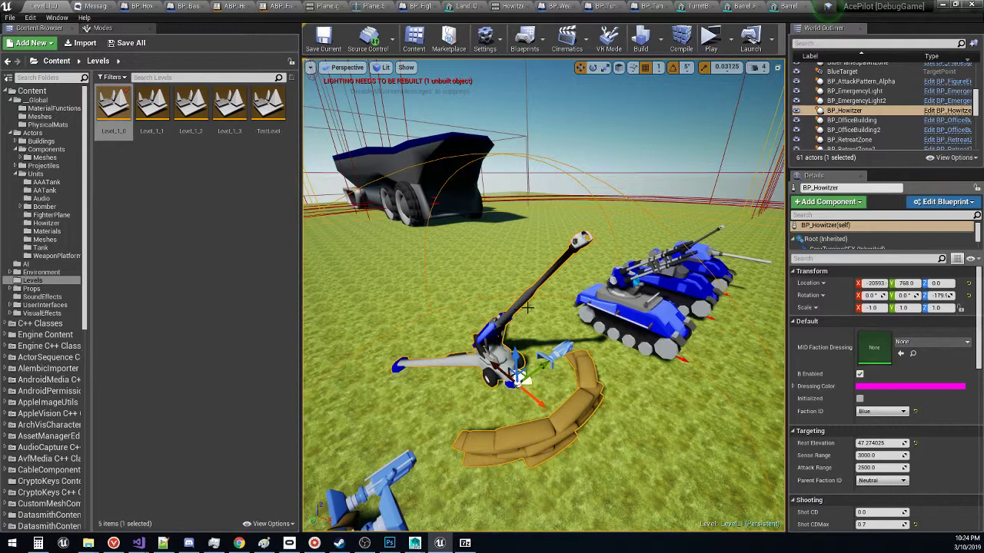
right_click_drag(569, 299, 569, 300)
right_click_drag(547, 362, 499, 376)
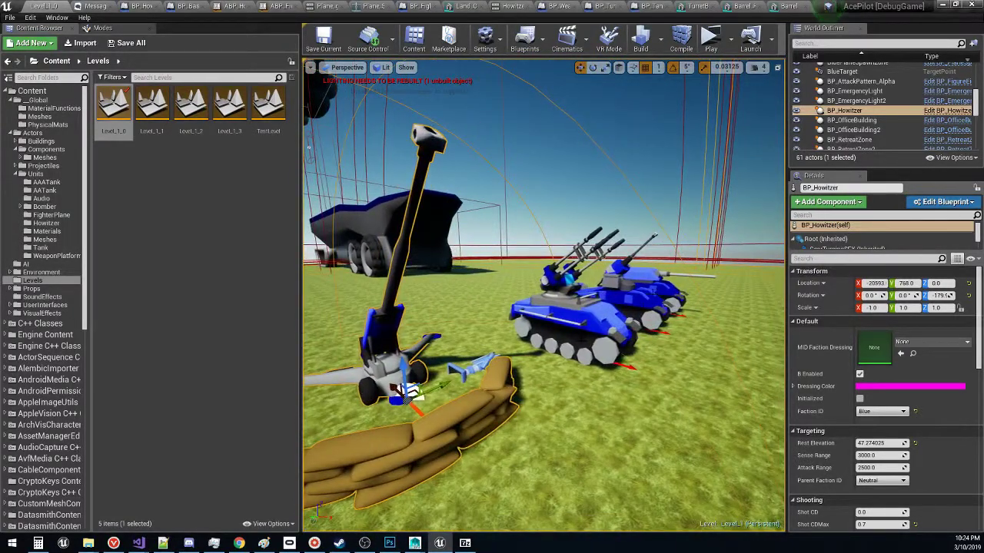
left_click(569, 281)
right_click_drag(569, 280, 569, 281)
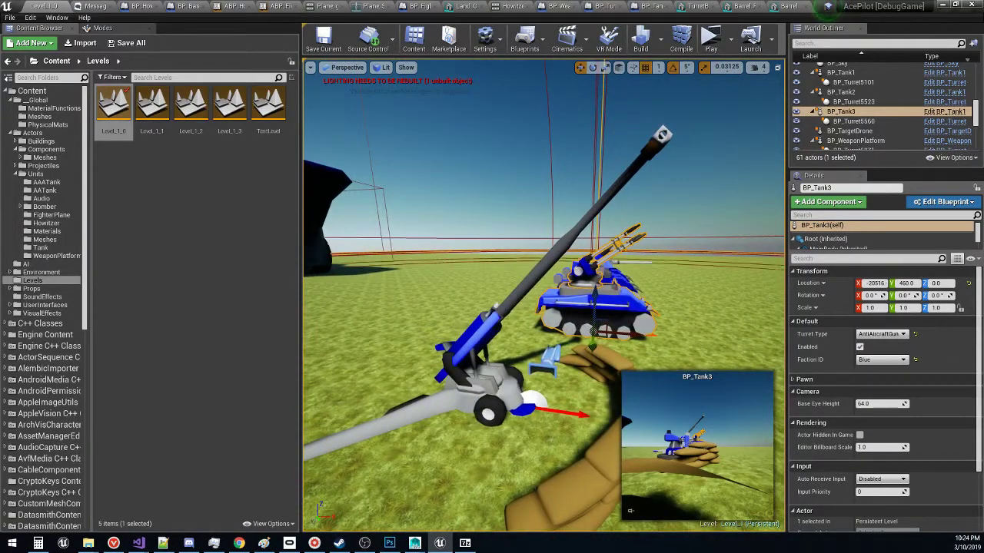
Lower the howitzer's Rest Elevation so the barrel drops closer to horizontal
left_click(486, 376)
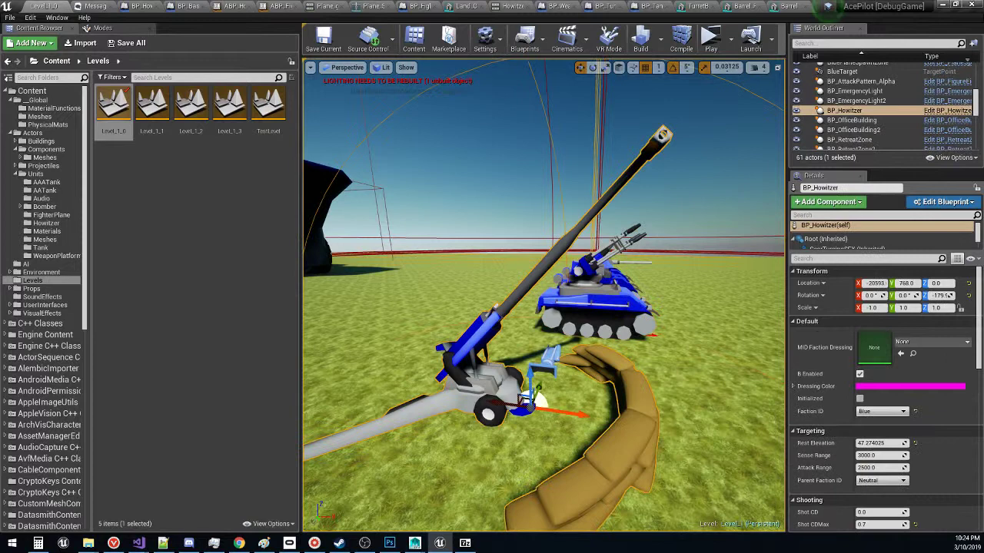
right_click_drag(486, 377, 486, 376)
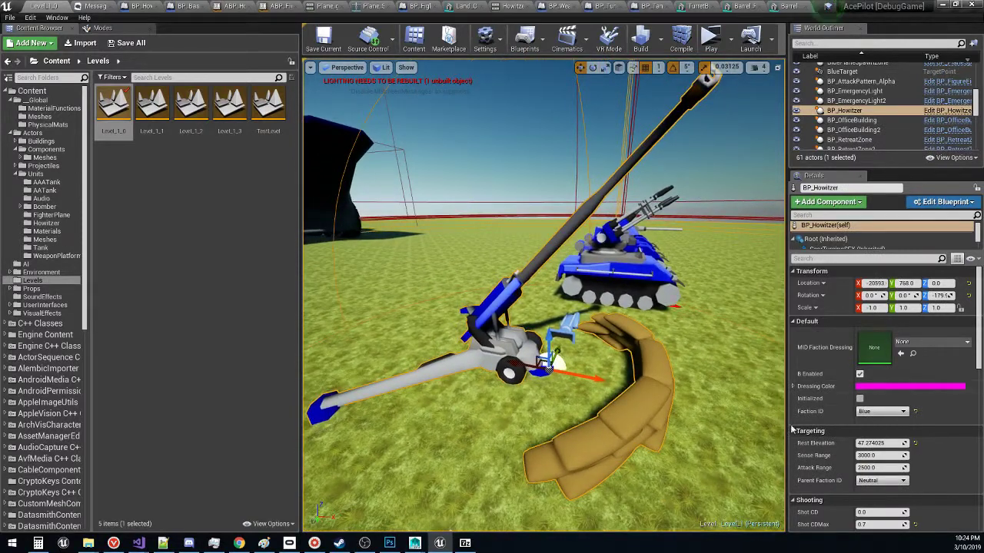
mouse_move(884, 444)
left_mouse_down()
mouse_move(846, 443)
mouse_move(907, 444)
mouse_move(834, 444)
mouse_move(884, 443)
left_mouse_up()
left_click(695, 400)
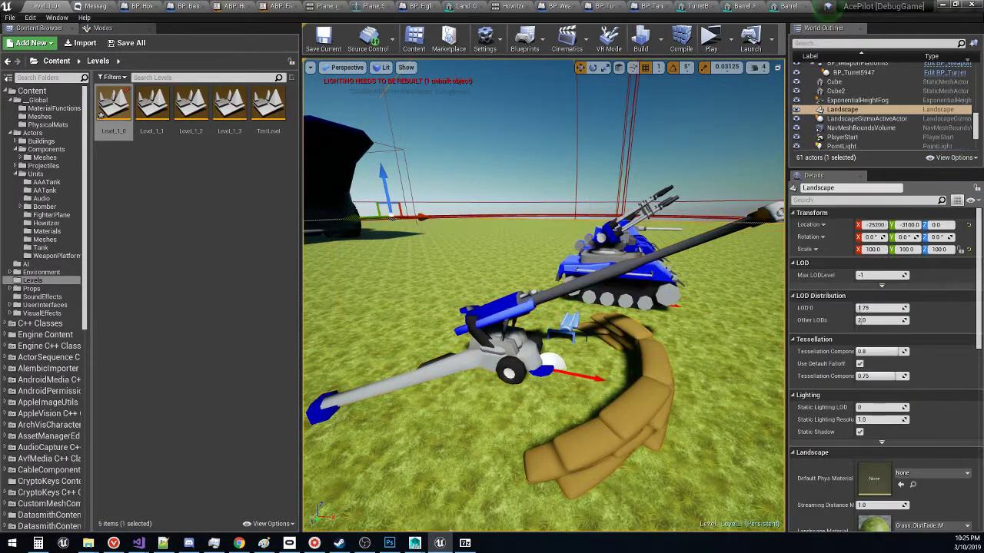
Open the ABP_Howitzer animation blueprint at its Anim Graph and enlarge the preview viewport
left_click(244, 6)
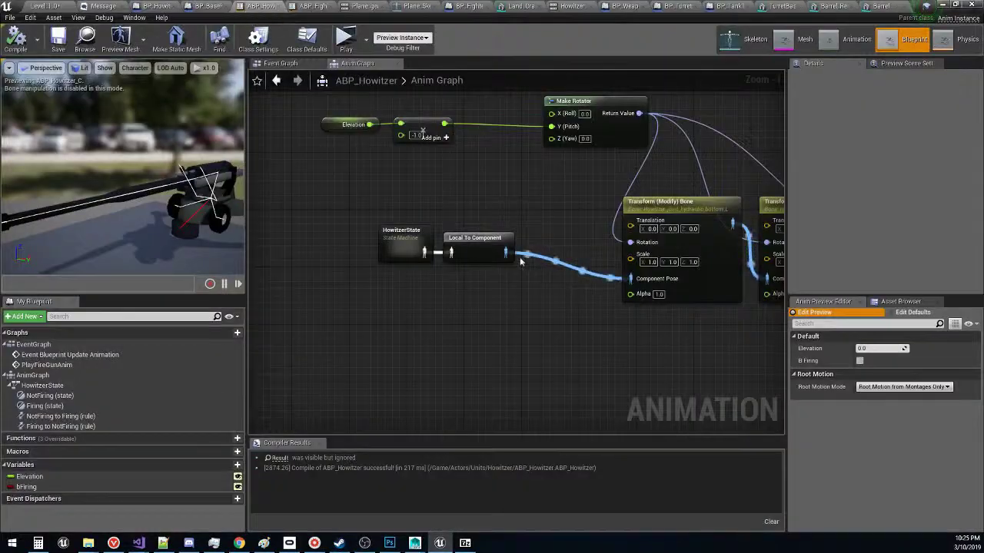
right_click_drag(532, 184, 501, 208)
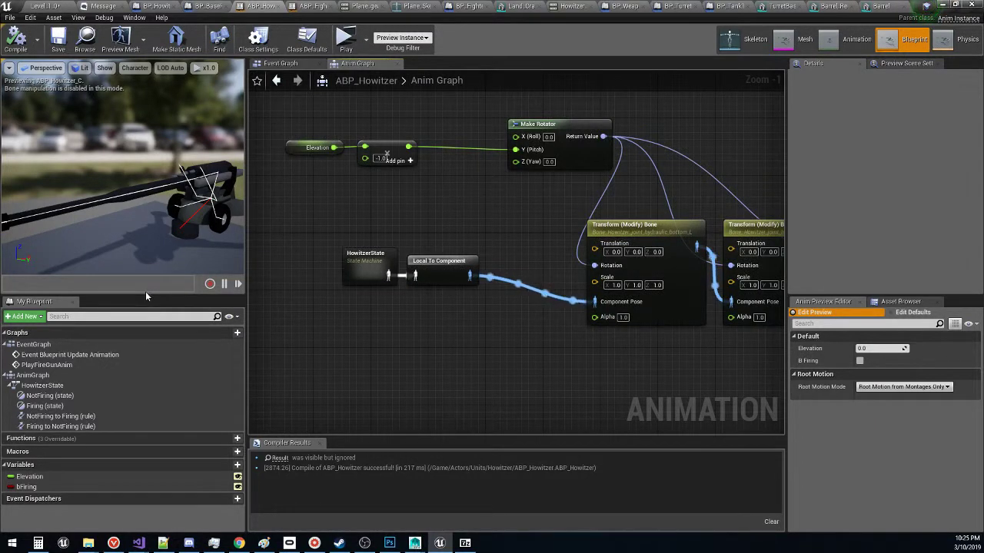
left_click_drag(144, 295, 142, 334)
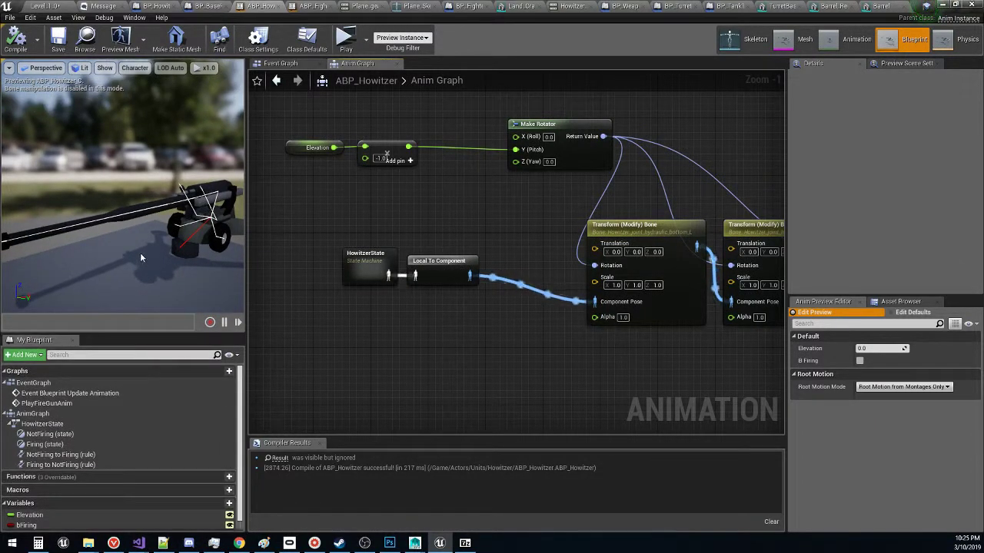
Select the bFiring variable and switch B Firing on and back off in the preview to watch the firing animation
left_click(58, 523)
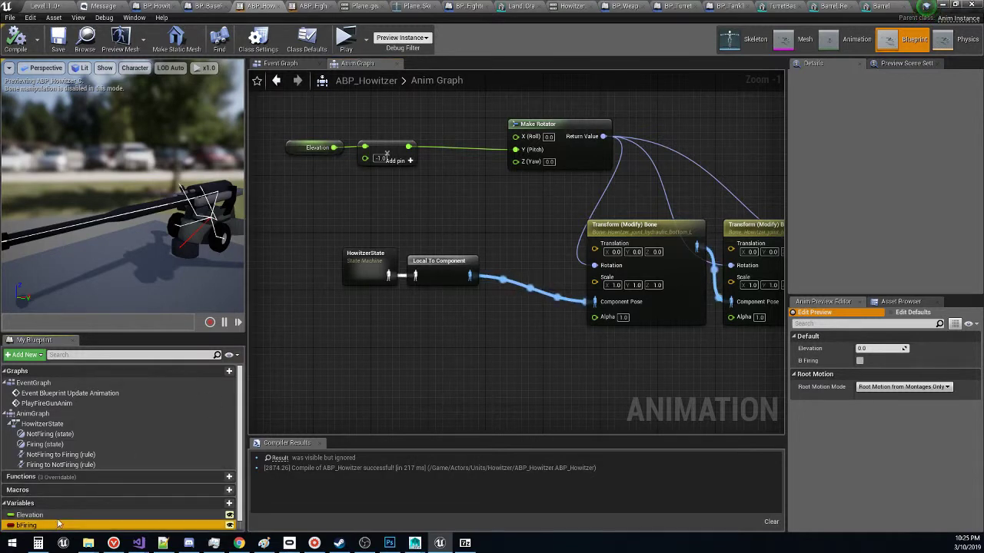
left_click(860, 361)
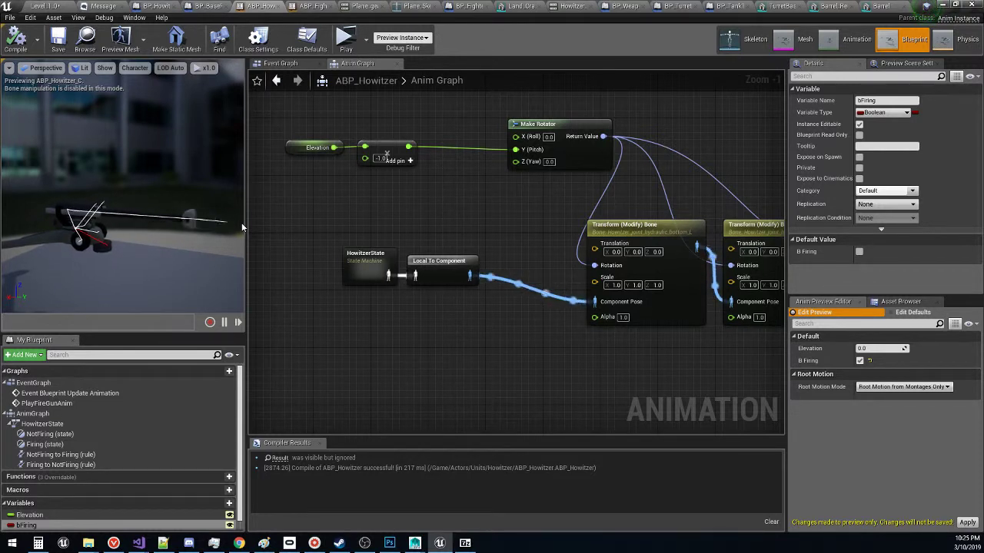
left_click(860, 360)
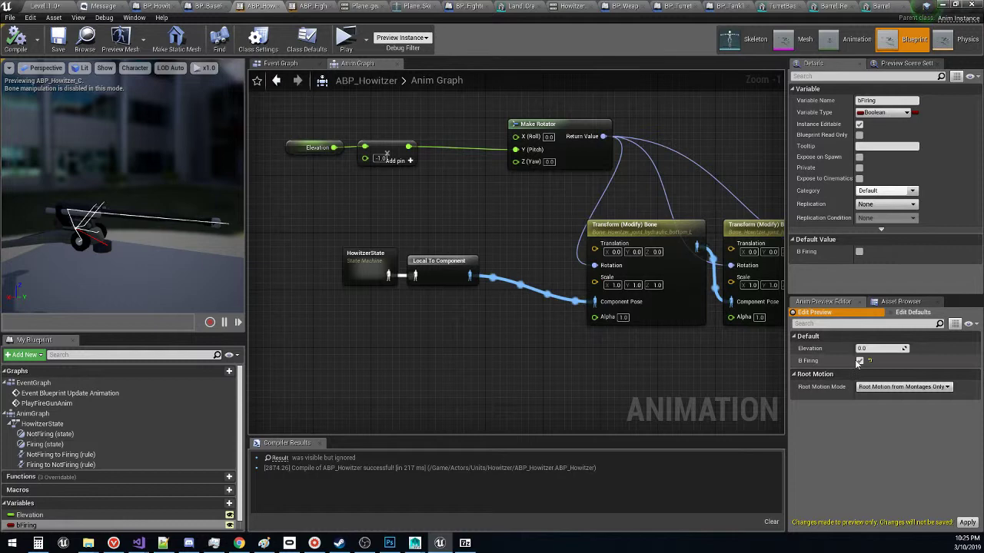
Open the HowitzerState state machine and examine the transitions between NotFiring and Firing
right_click_drag(571, 348, 542, 317)
left_click(377, 248)
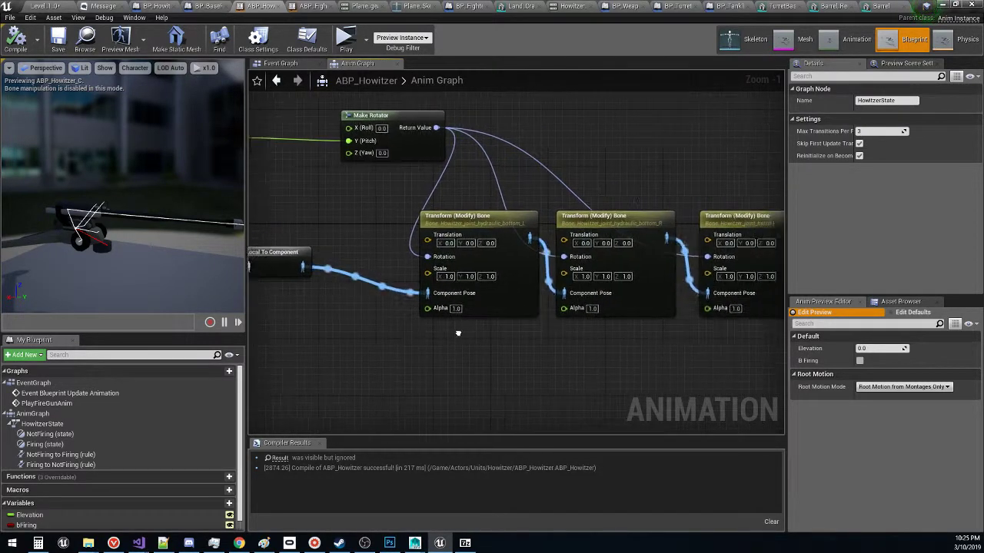
right_click_drag(458, 332, 607, 363)
double_click(348, 279)
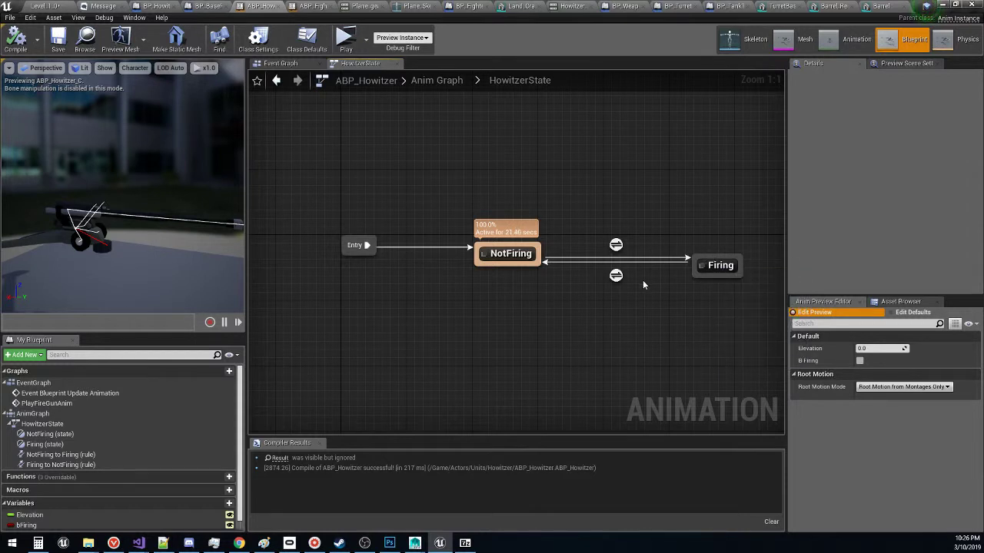
mouse_move(615, 279)
right_click_drag(440, 275, 399, 259)
Check the howitzer's Event Graph and return to the Anim Graph to review its Transform (Modify) Bone chain
left_click(299, 65)
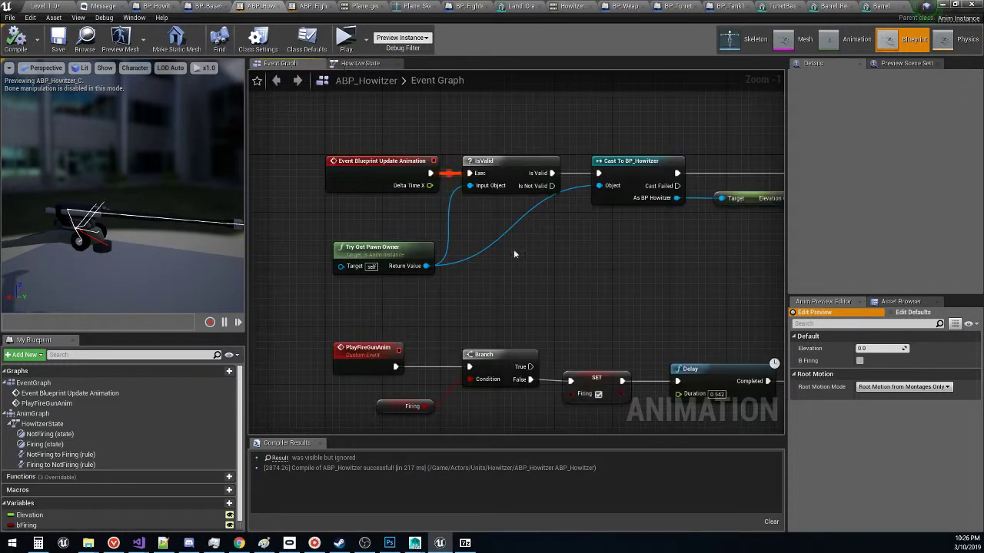
left_click(361, 63)
left_click(437, 80)
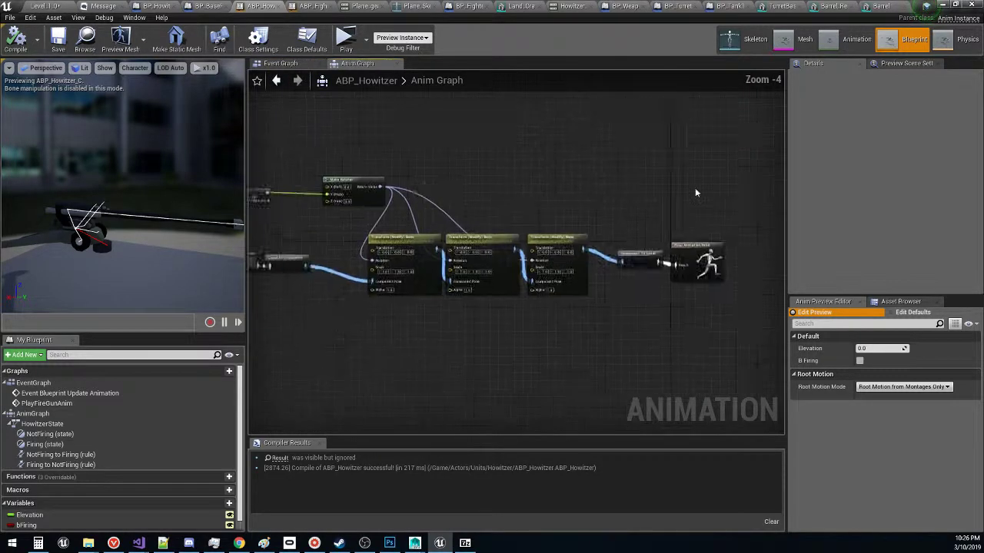
right_click_drag(597, 184, 551, 165)
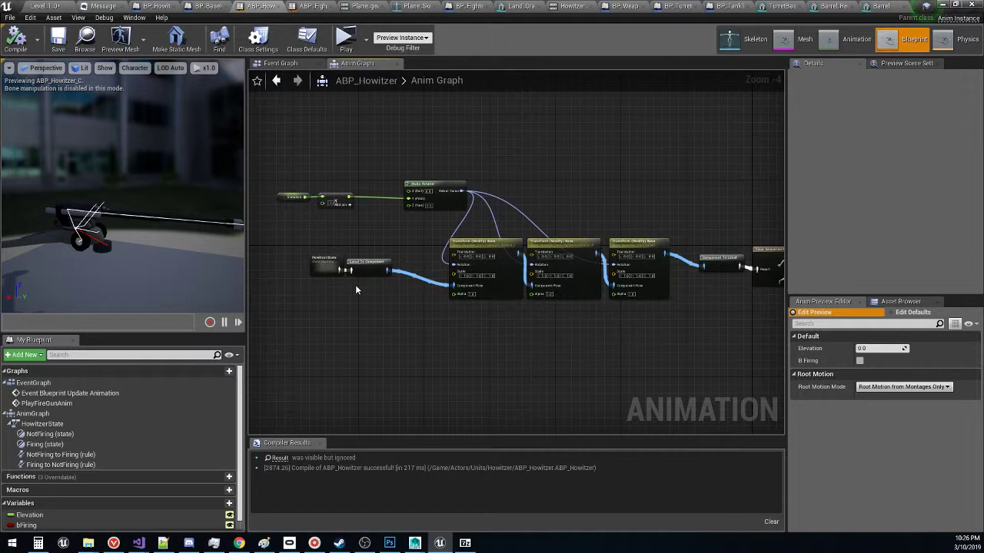
scroll(356, 289, "up", 3)
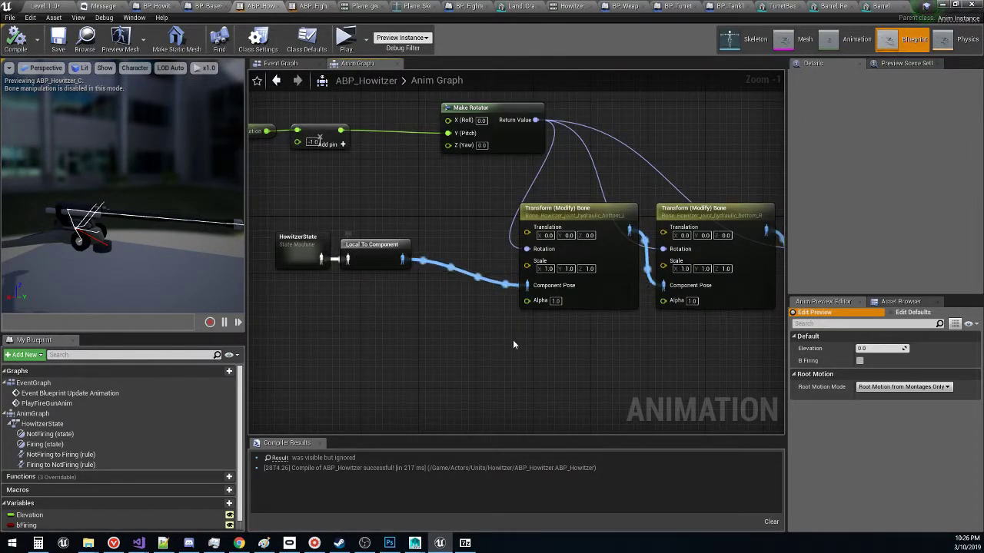
Examine how the Make Rotator output drives the rotation of the three Transform (Modify) Bone nodes in the howitzer's Anim Graph
right_click_drag(512, 344, 473, 355)
right_click_drag(452, 251, 569, 310)
left_click_drag(291, 151, 684, 222)
right_click_drag(695, 222, 396, 185)
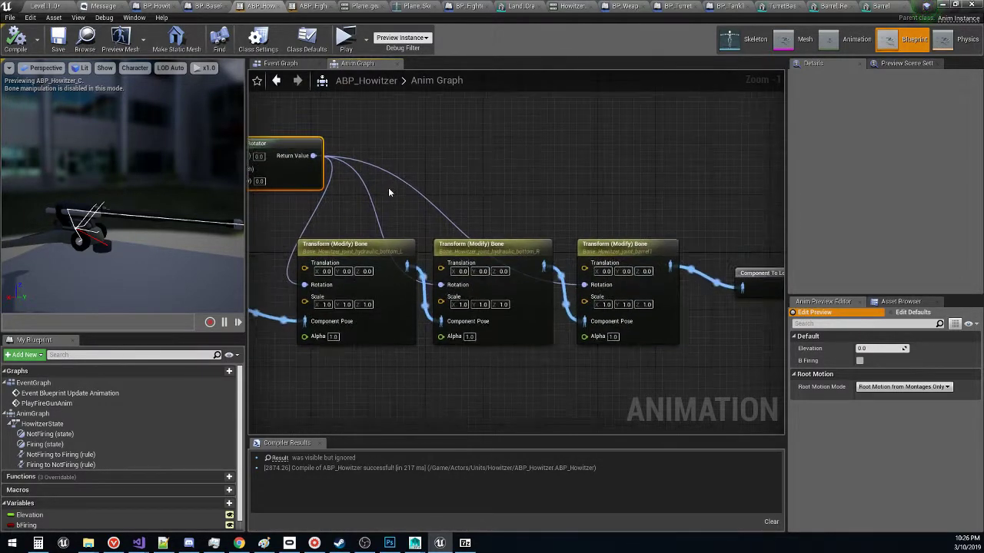
left_click_drag(347, 189, 644, 280)
left_click(545, 183)
mouse_move(506, 163)
right_mouse_down()
mouse_move(523, 163)
mouse_move(499, 154)
right_mouse_up()
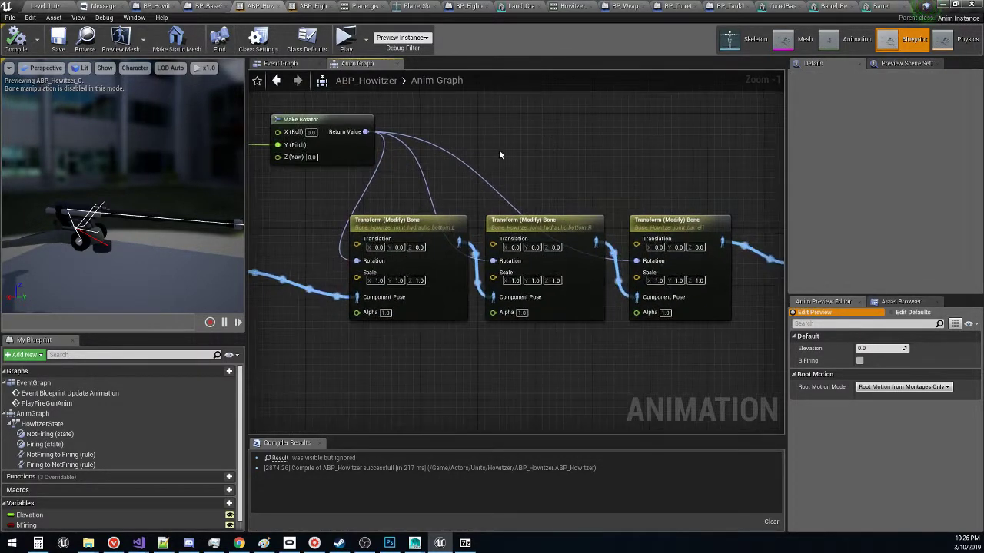
right_click_drag(123, 192, 76, 206)
right_click_drag(256, 175, 484, 203)
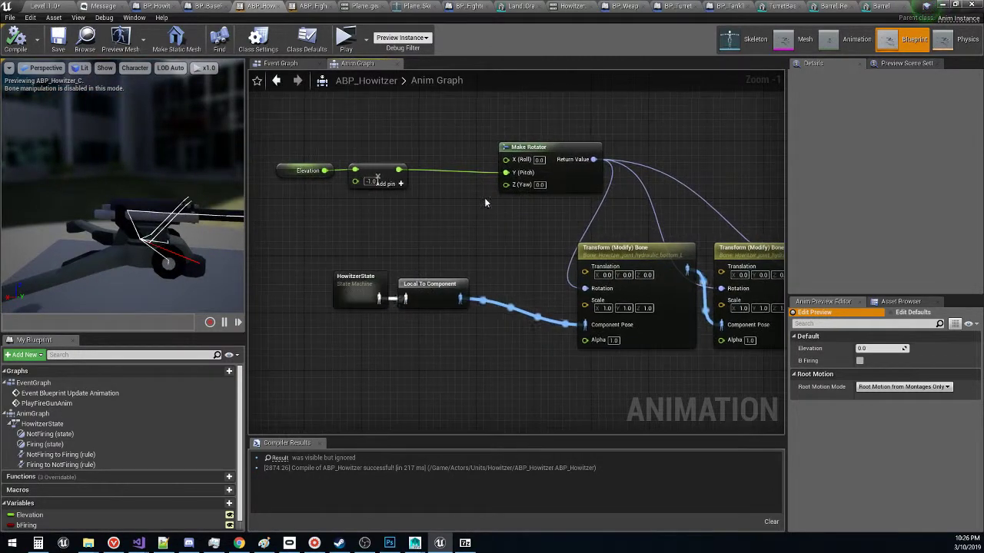
Review the Elevation variable multiplied by -1.0 in the graph and inspect the barrel and hydraulic bones up close in the preview
left_click_drag(287, 137, 415, 196)
right_click_drag(546, 236, 536, 236)
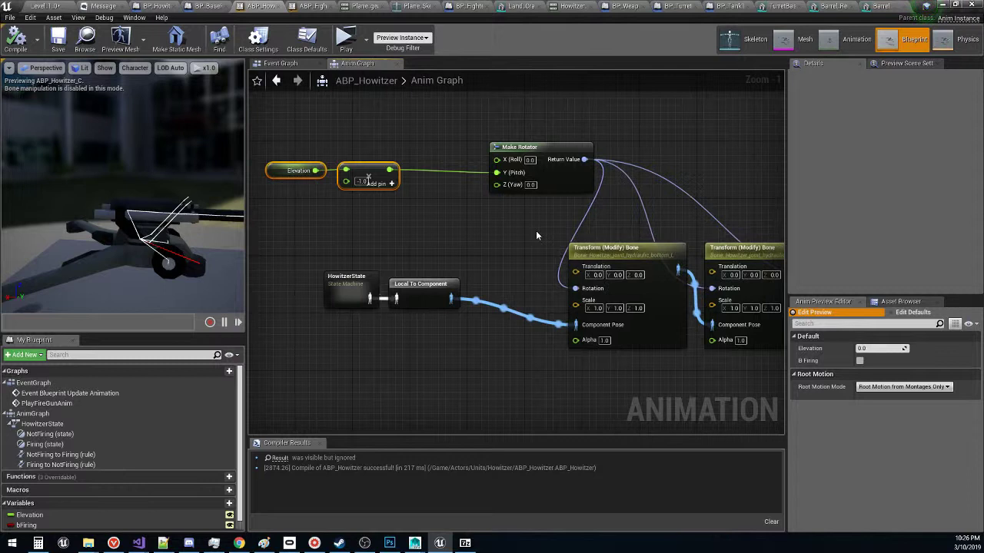
right_click_drag(95, 236, 131, 236)
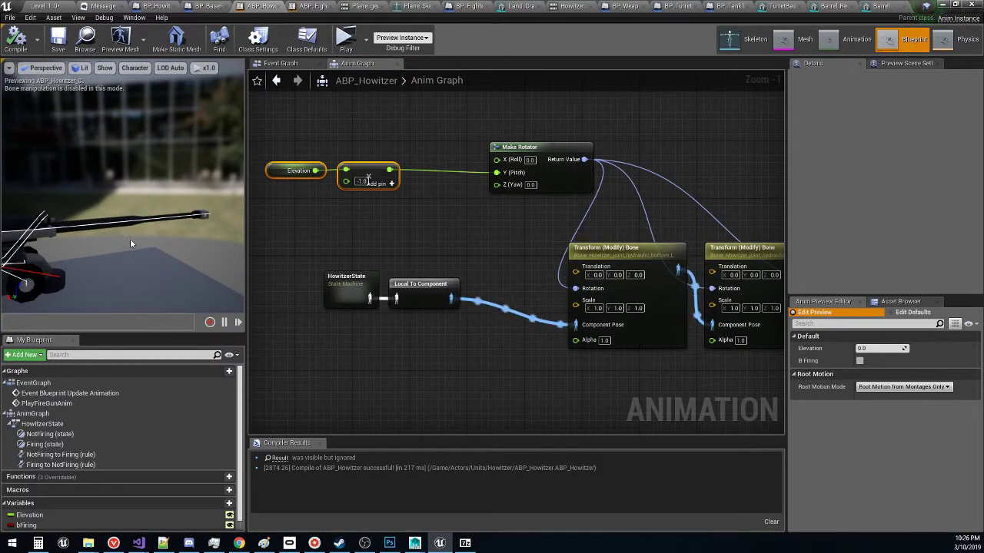
right_click_drag(41, 144, 26, 149)
key("w")
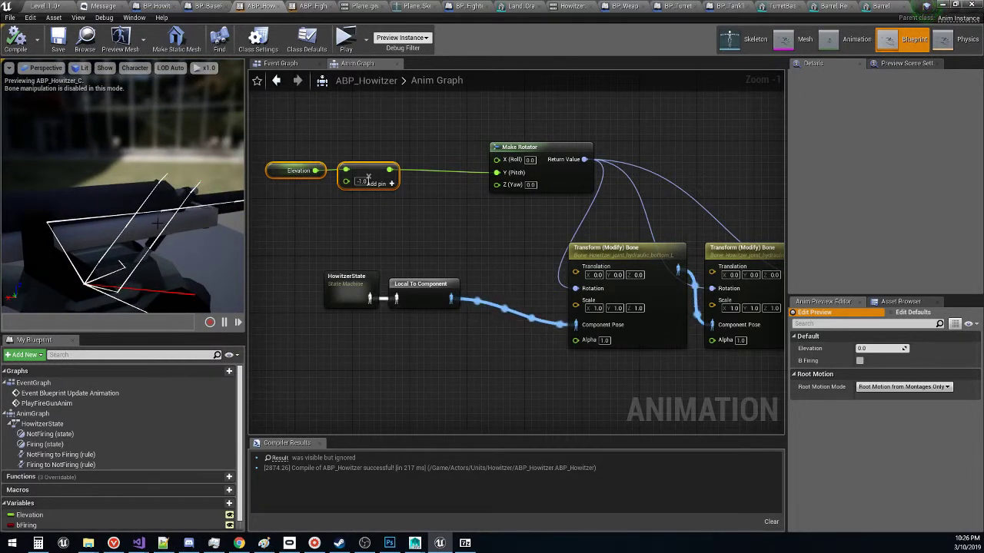
right_click_drag(733, 170, 403, 204)
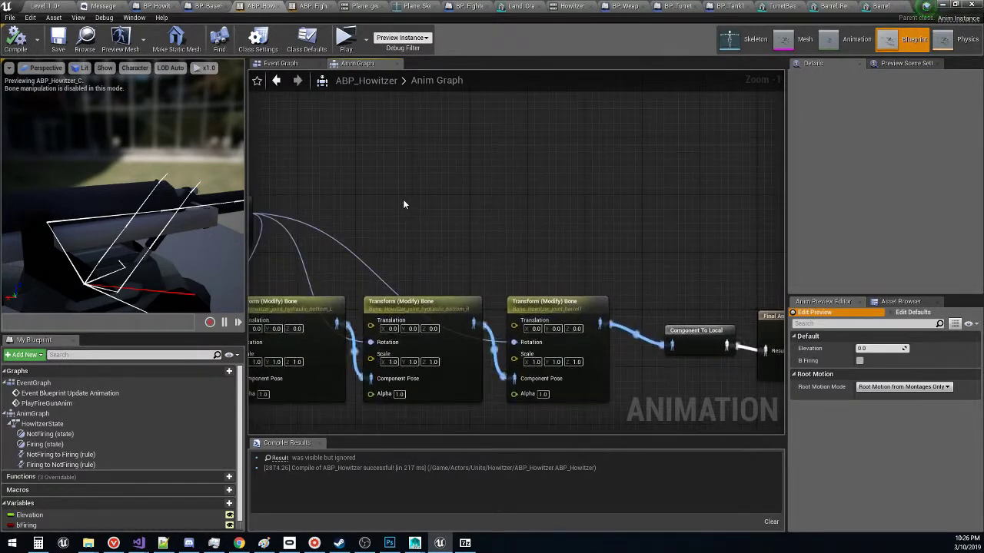
Return to the level, select the howitzer and vary its Rest Elevation to demonstrate the barrel's movement
left_click(56, 5)
left_click(617, 263)
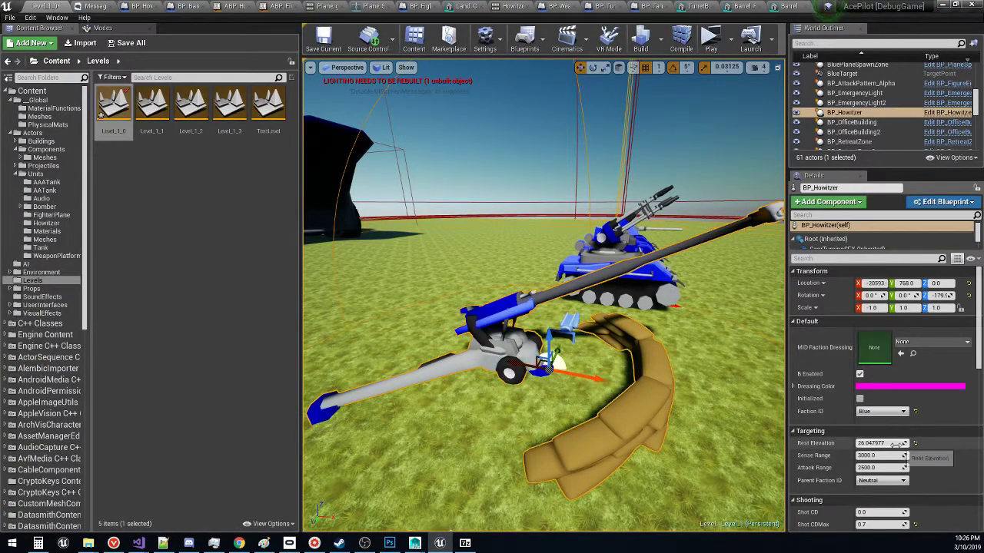
left_click_drag(894, 443, 860, 444)
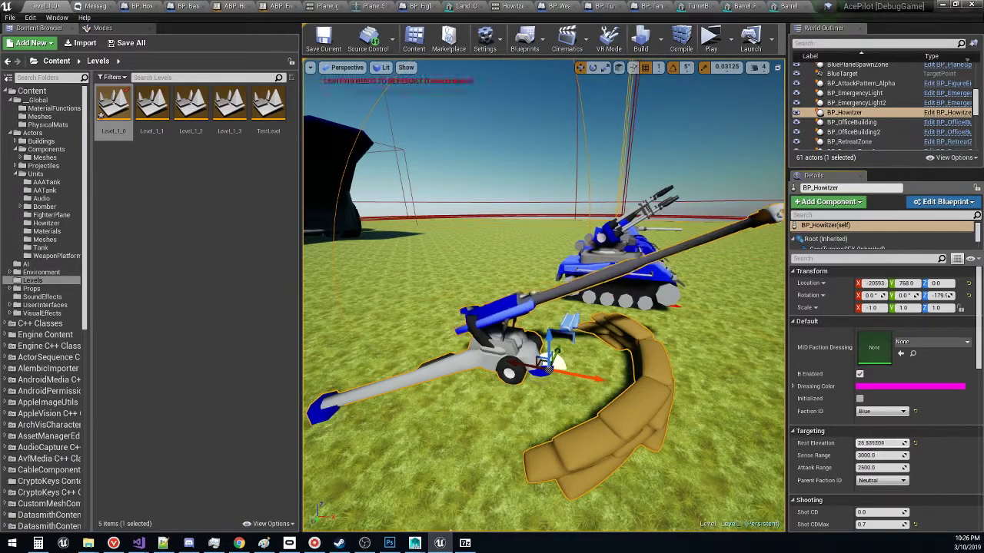
Select BP_WeaponPlatform beside the howitzer and inspect its AntiTank turret in the level
right_click_drag(692, 369, 491, 392)
right_click_drag(544, 296, 544, 296)
left_click(528, 256)
right_click_drag(529, 256, 608, 131)
right_click_drag(543, 296, 544, 296)
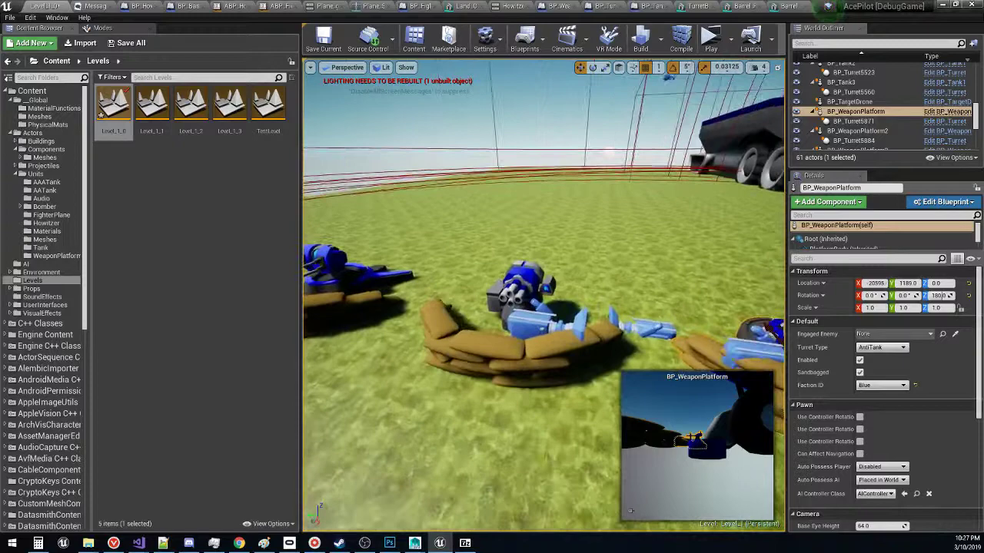
Select BP_WeaponPlatform2 and view its AntiAircraftArtillery turret and sandbags from different sides
left_click(529, 315)
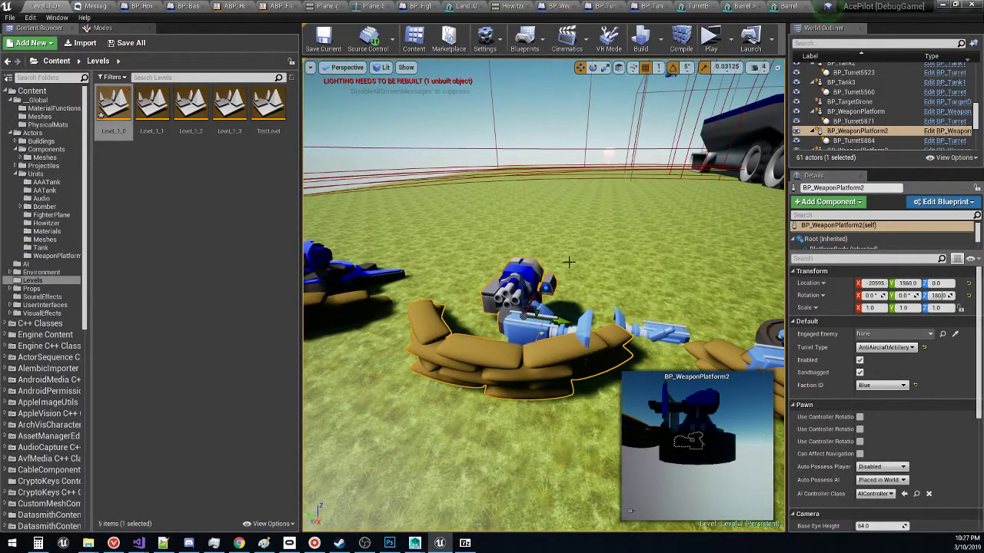
key("d")
mouse_move(568, 262)
right_mouse_down()
mouse_move(500, 244)
mouse_move(400, 275)
mouse_move(569, 262)
right_mouse_up()
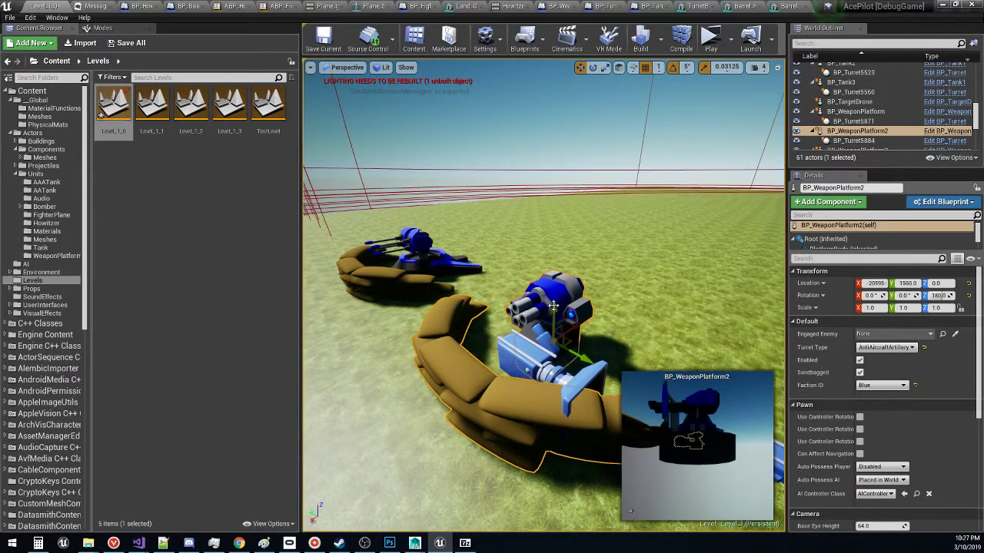
right_click_drag(569, 262, 568, 262)
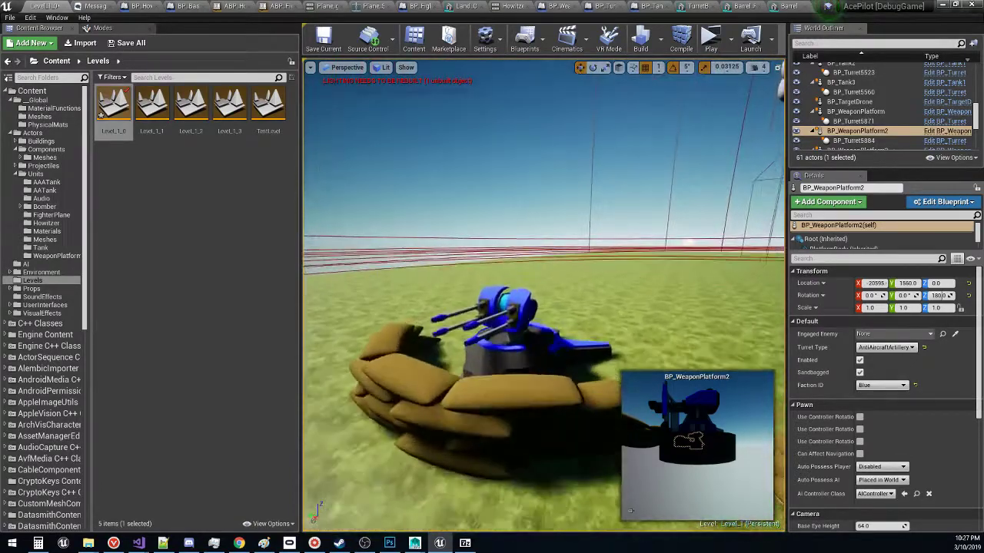
Select BP_WeaponPlatform3 and look around its AntiAircraftGun turret from the front and behind
left_click(504, 357)
right_click_drag(503, 357, 503, 357)
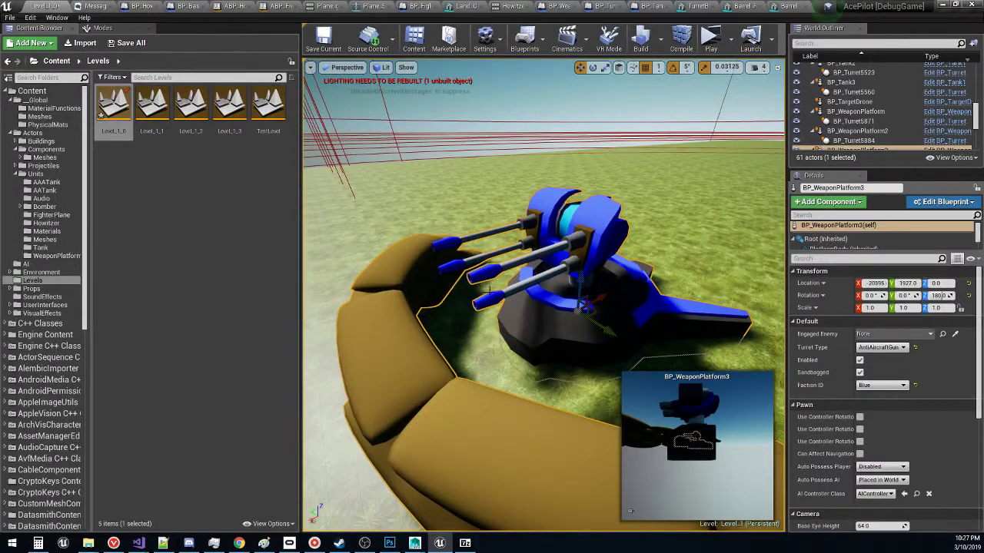
right_click_drag(569, 262, 569, 262)
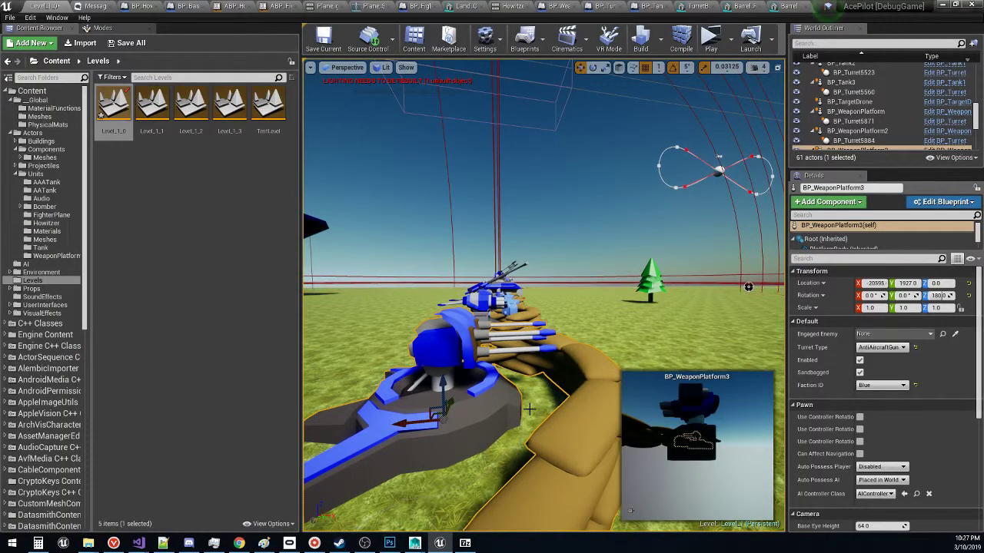
Select the BlueLandcrawler and turn off its Debugging Game option
right_click_drag(627, 322, 627, 321)
right_click_drag(557, 406, 557, 406)
left_click(557, 406)
left_click(575, 361)
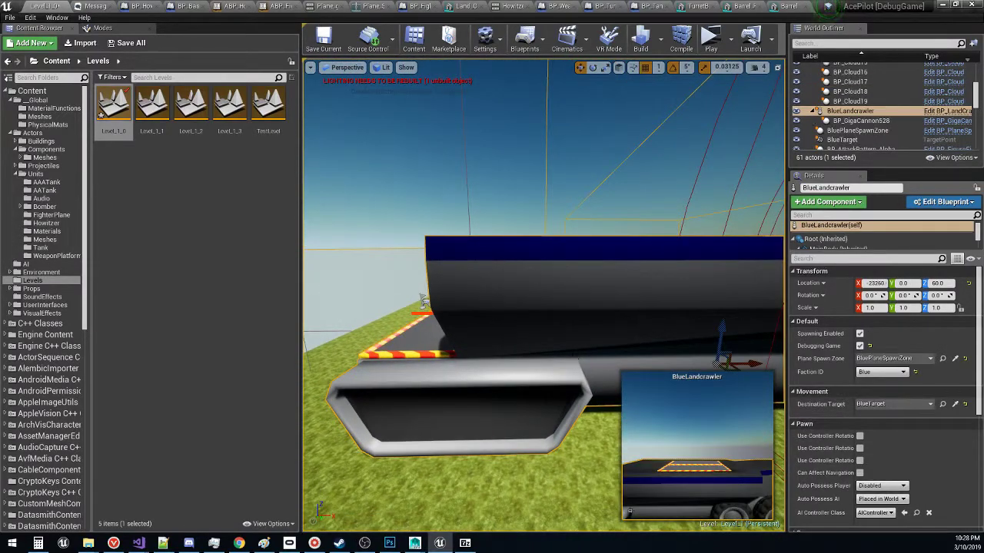
right_click_drag(658, 295, 657, 295)
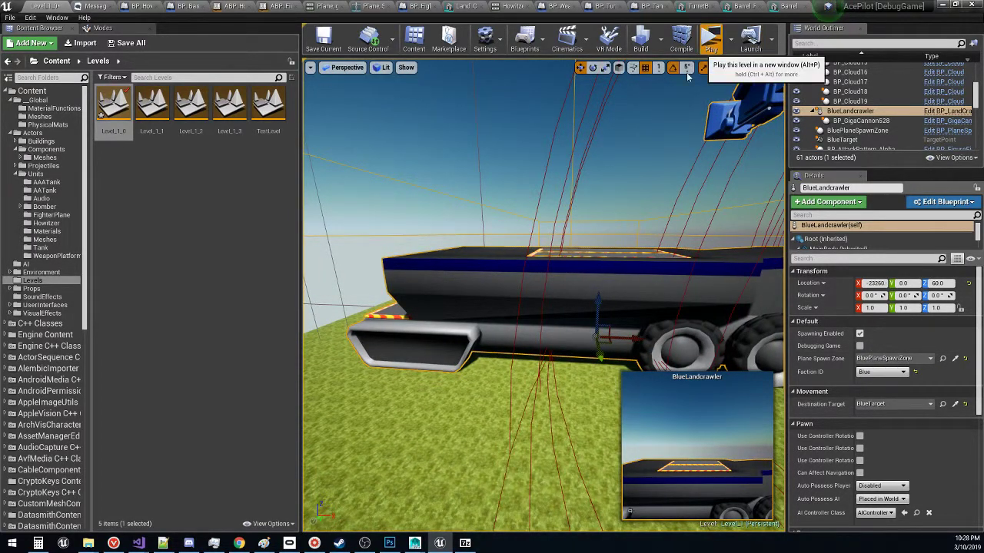
Play the level in a new window despite the BP_Runway compile error, watch the plane launch, and stop the session
left_click(711, 38)
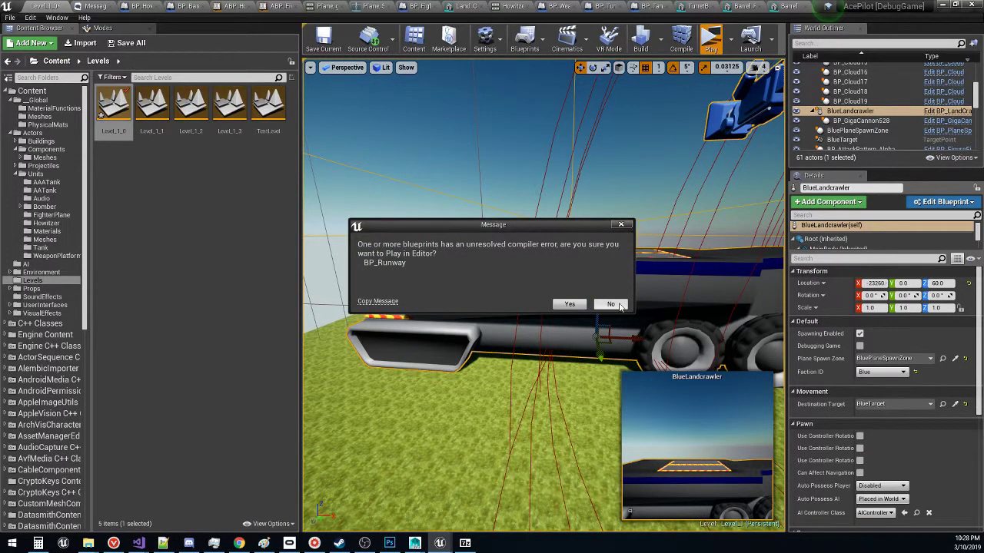
left_click(611, 305)
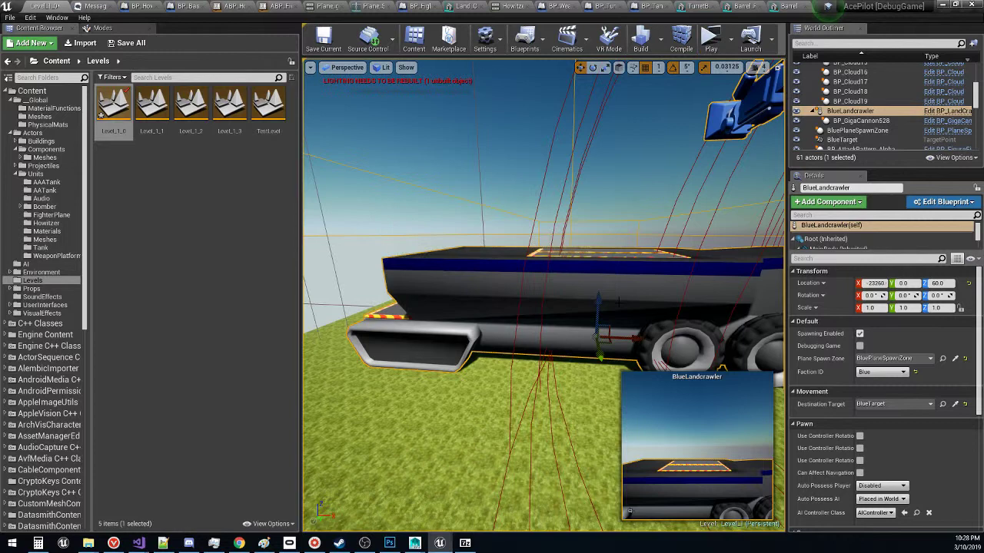
left_click(711, 38)
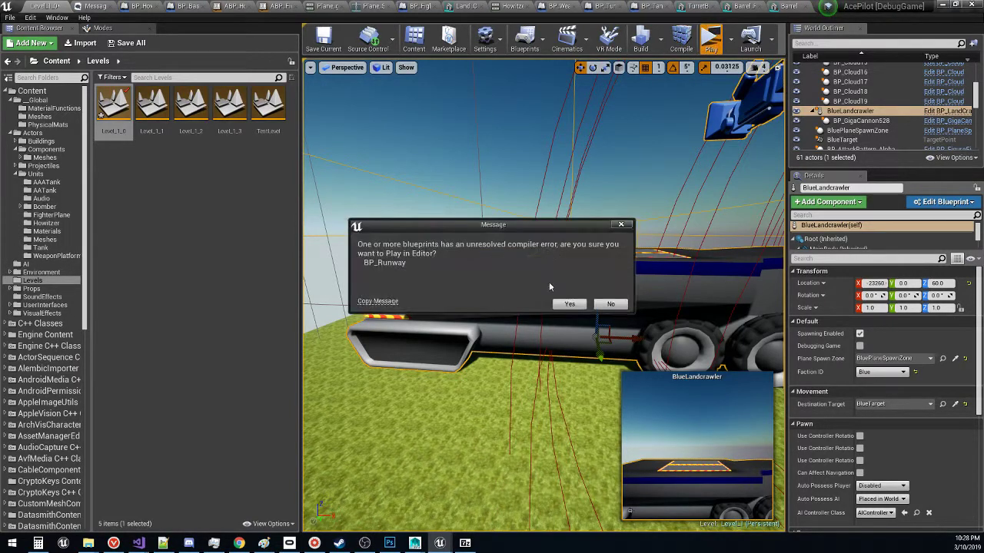
left_click(569, 305)
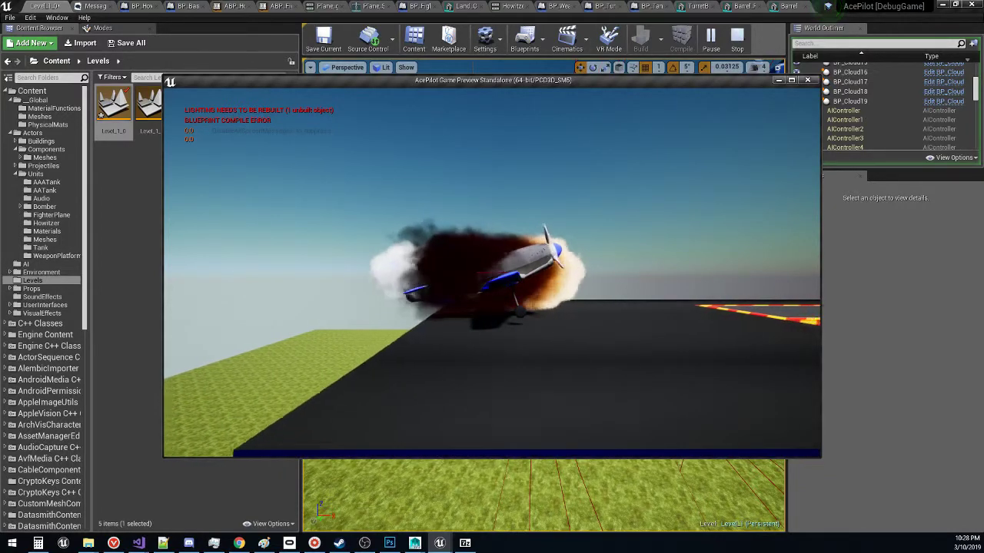
key("Escape")
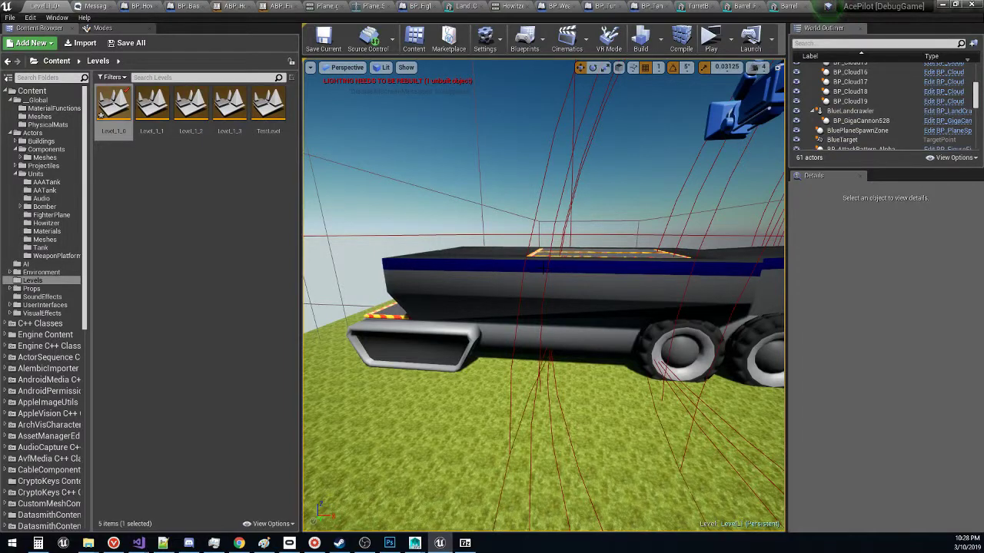
Look over the landcrawler and its rear platform, play the level again to watch the plane spawn, and stop the session
key("s")
right_click_drag(577, 263, 669, 278)
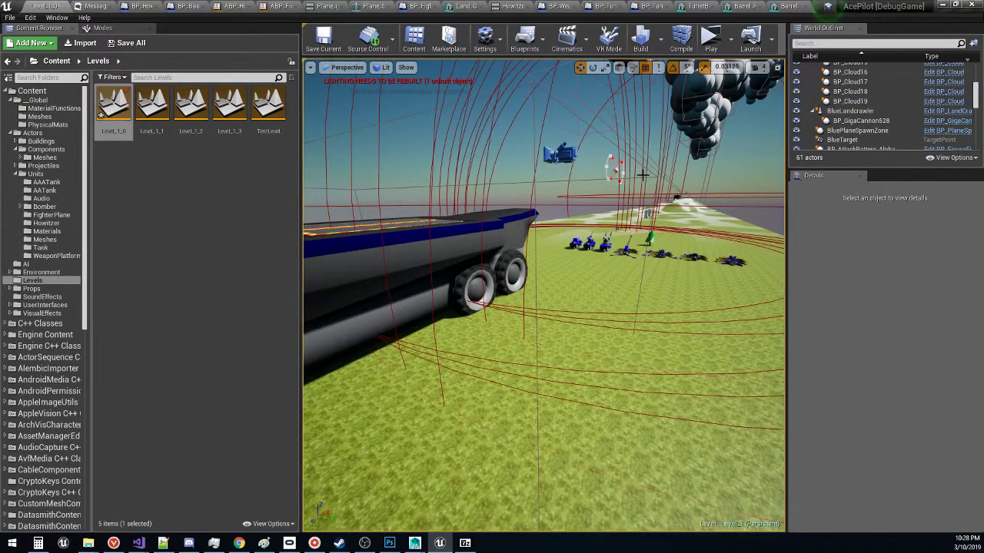
right_click_drag(643, 175, 484, 129)
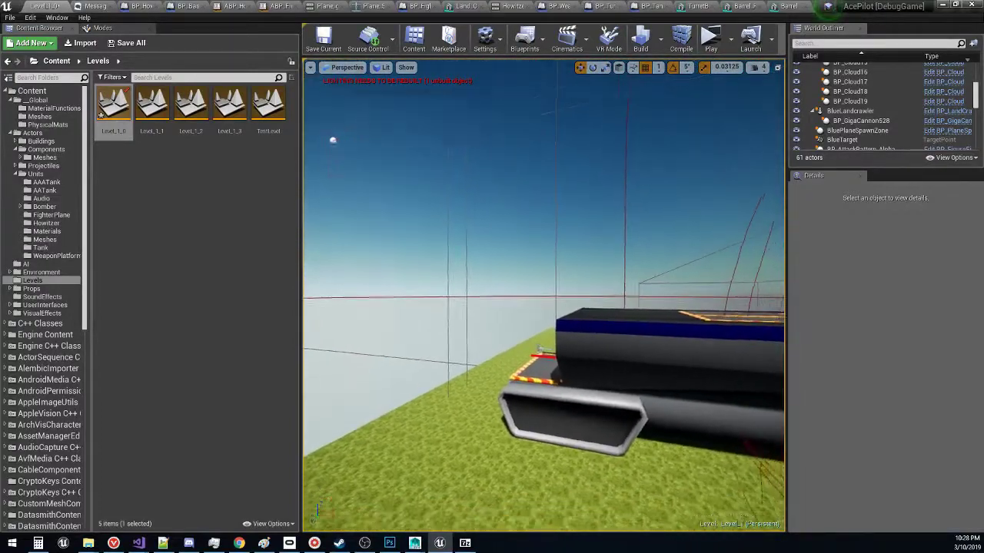
right_click_drag(635, 140, 681, 166)
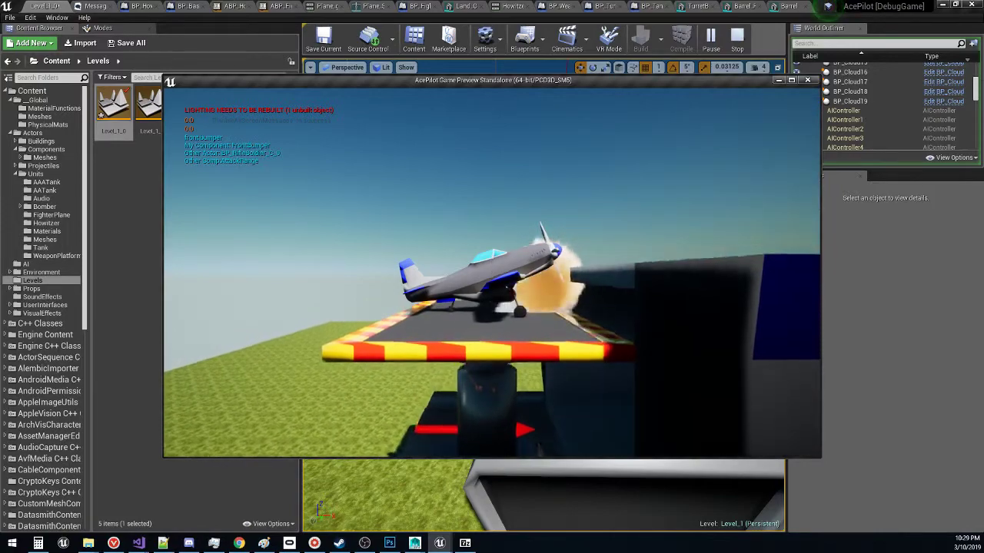
key("Escape")
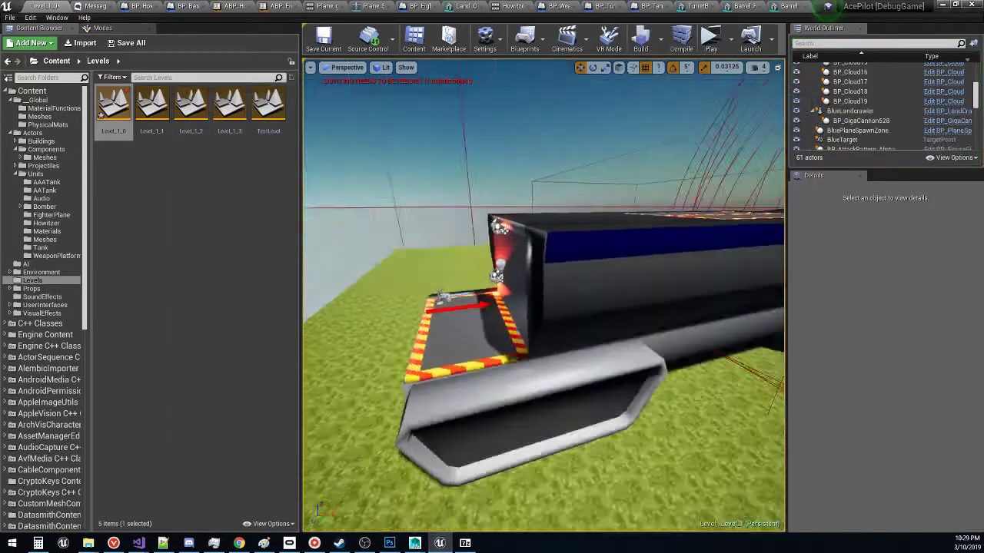
Delete the BP_Tank2 actor from the level
key("w")
mouse_move(548, 318)
right_mouse_down()
mouse_move(661, 315)
mouse_move(573, 327)
mouse_move(548, 318)
mouse_move(446, 361)
mouse_move(548, 317)
right_mouse_up()
left_click(517, 341)
key("Delete")
key("s")
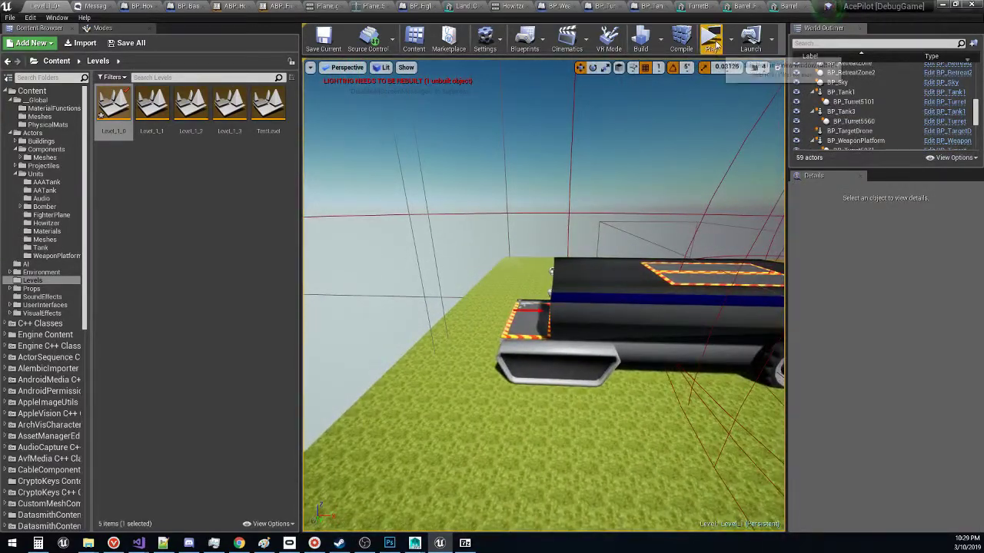
Play the level to fly the plane over the battlefield, stop the session, and view the row of blue units
left_click(712, 40)
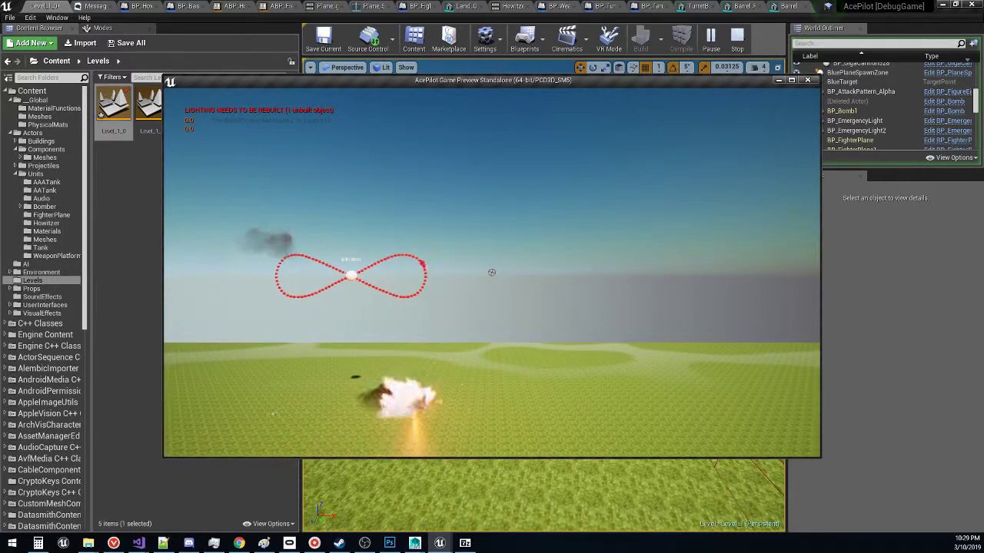
key("Escape")
right_click_drag(585, 241, 478, 285)
key("w")
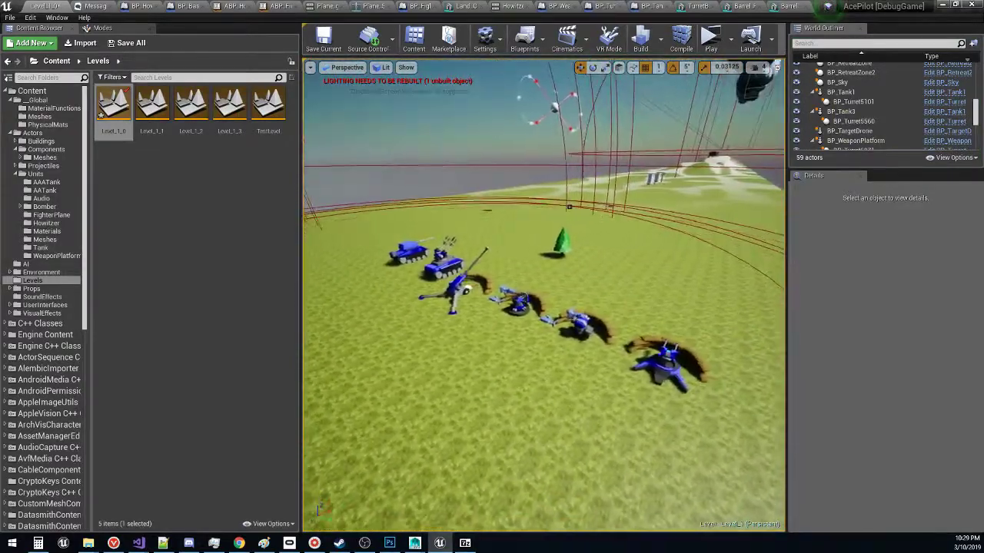
right_click_drag(541, 307, 559, 294)
Open the Level_1_1 map without saving the changes to Level_1_0
left_click(233, 197)
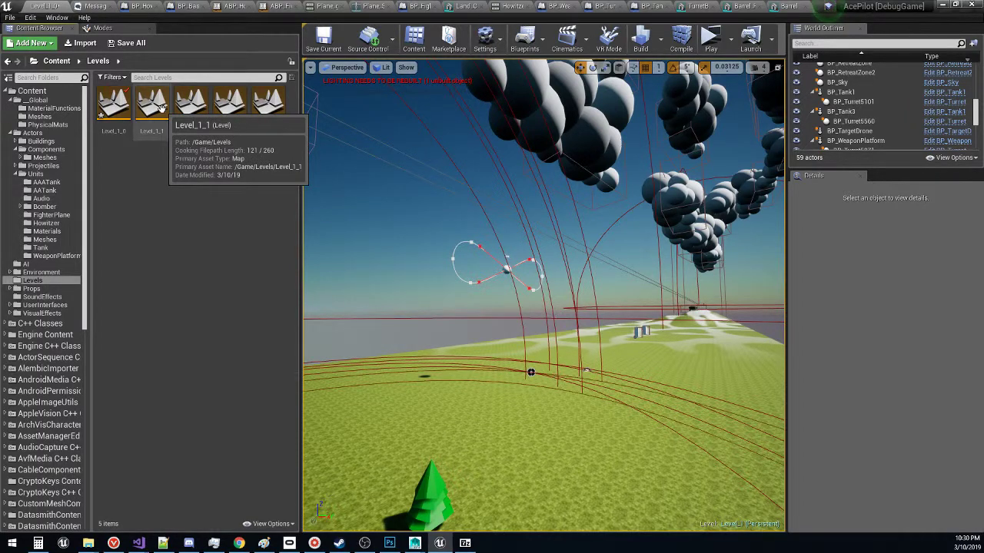
double_click(154, 104)
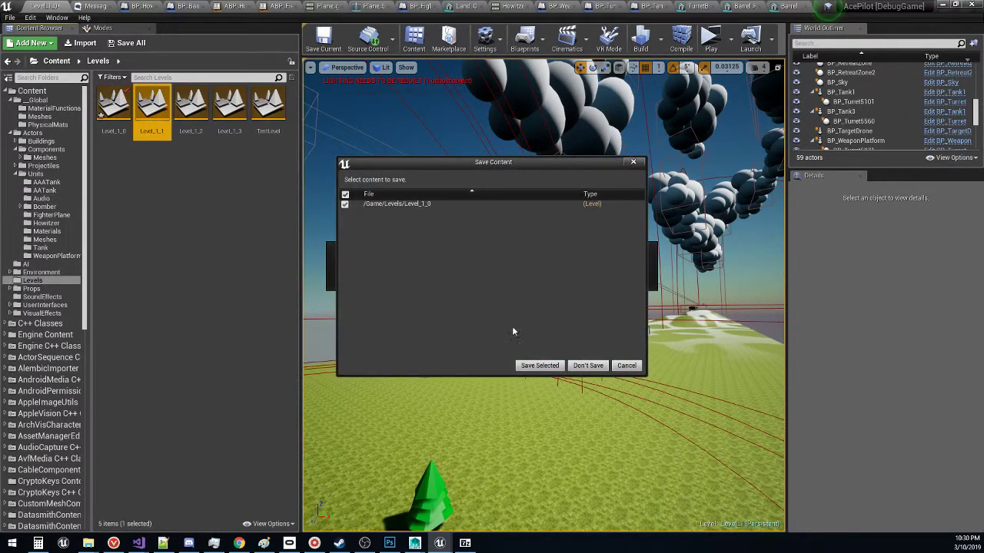
left_click(582, 366)
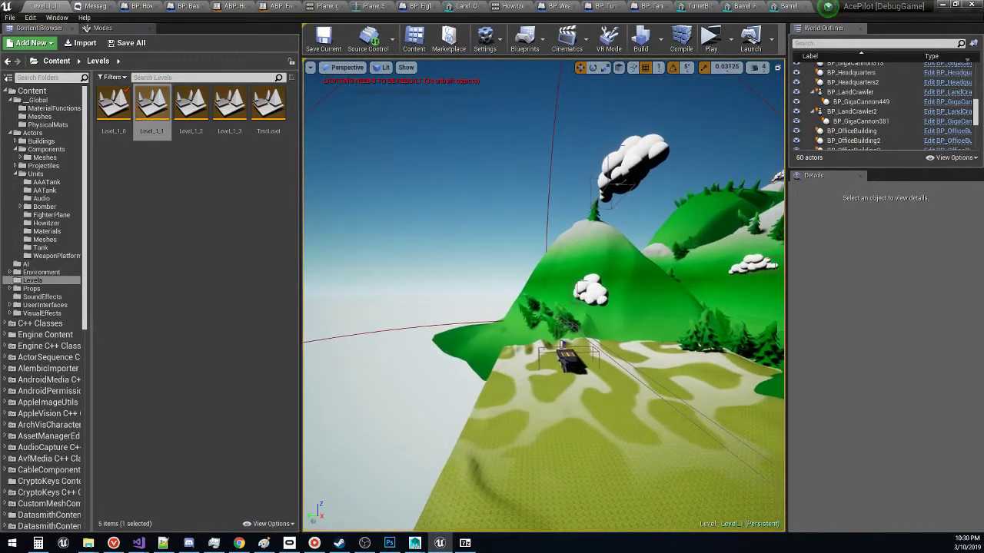
Fly through Level_1_1 to examine its mountains, trees, clouds and painted landscape
key("w")
right_click_drag(582, 365, 652, 355)
key("w")
key("s")
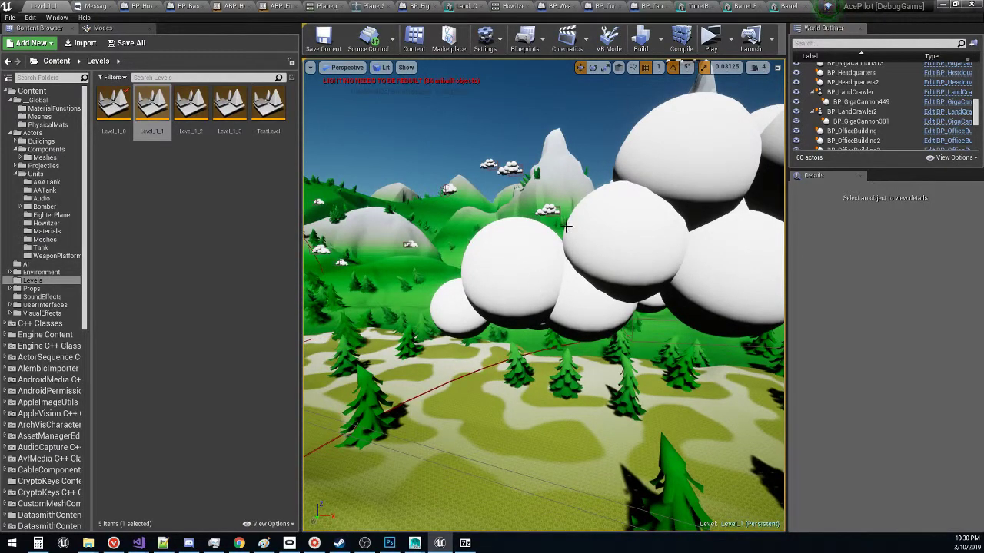
key("s")
right_click_drag(572, 275, 650, 274)
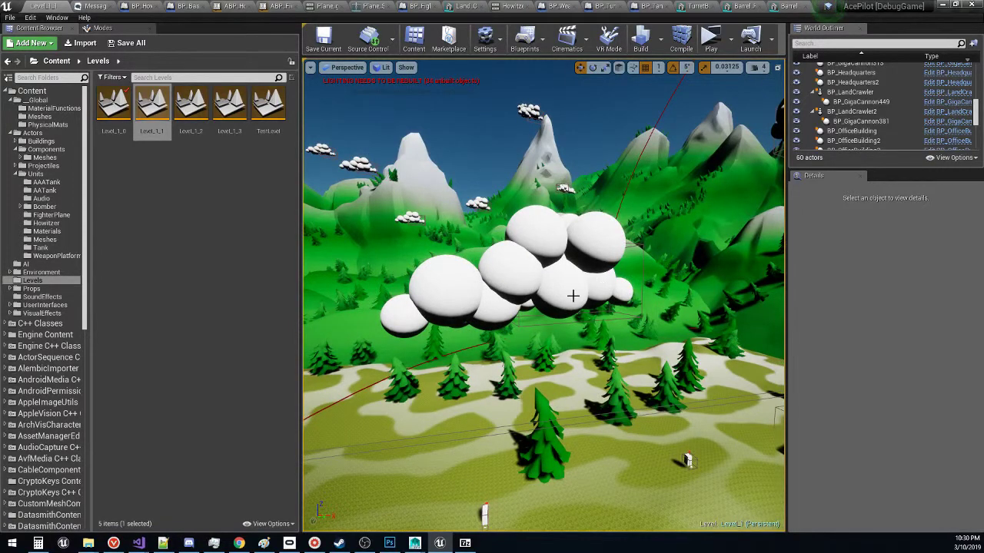
key("w")
right_click_drag(572, 296, 472, 274)
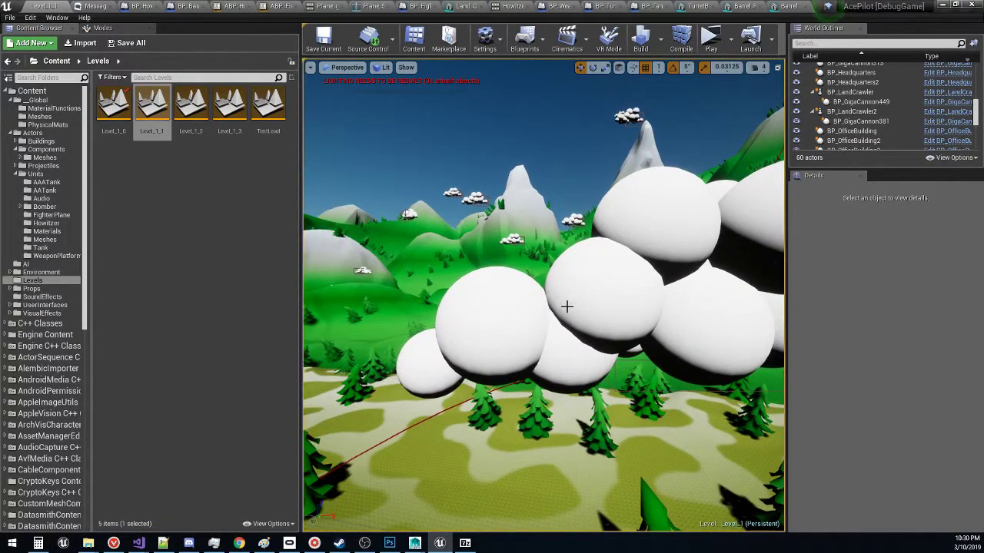
key("s")
right_click_drag(568, 314, 564, 338)
key("w")
key("w")
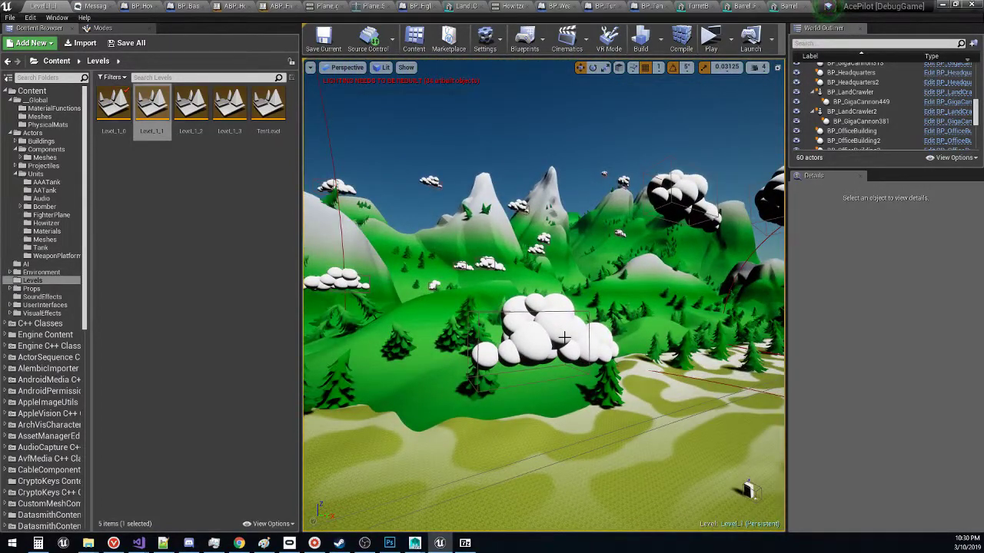